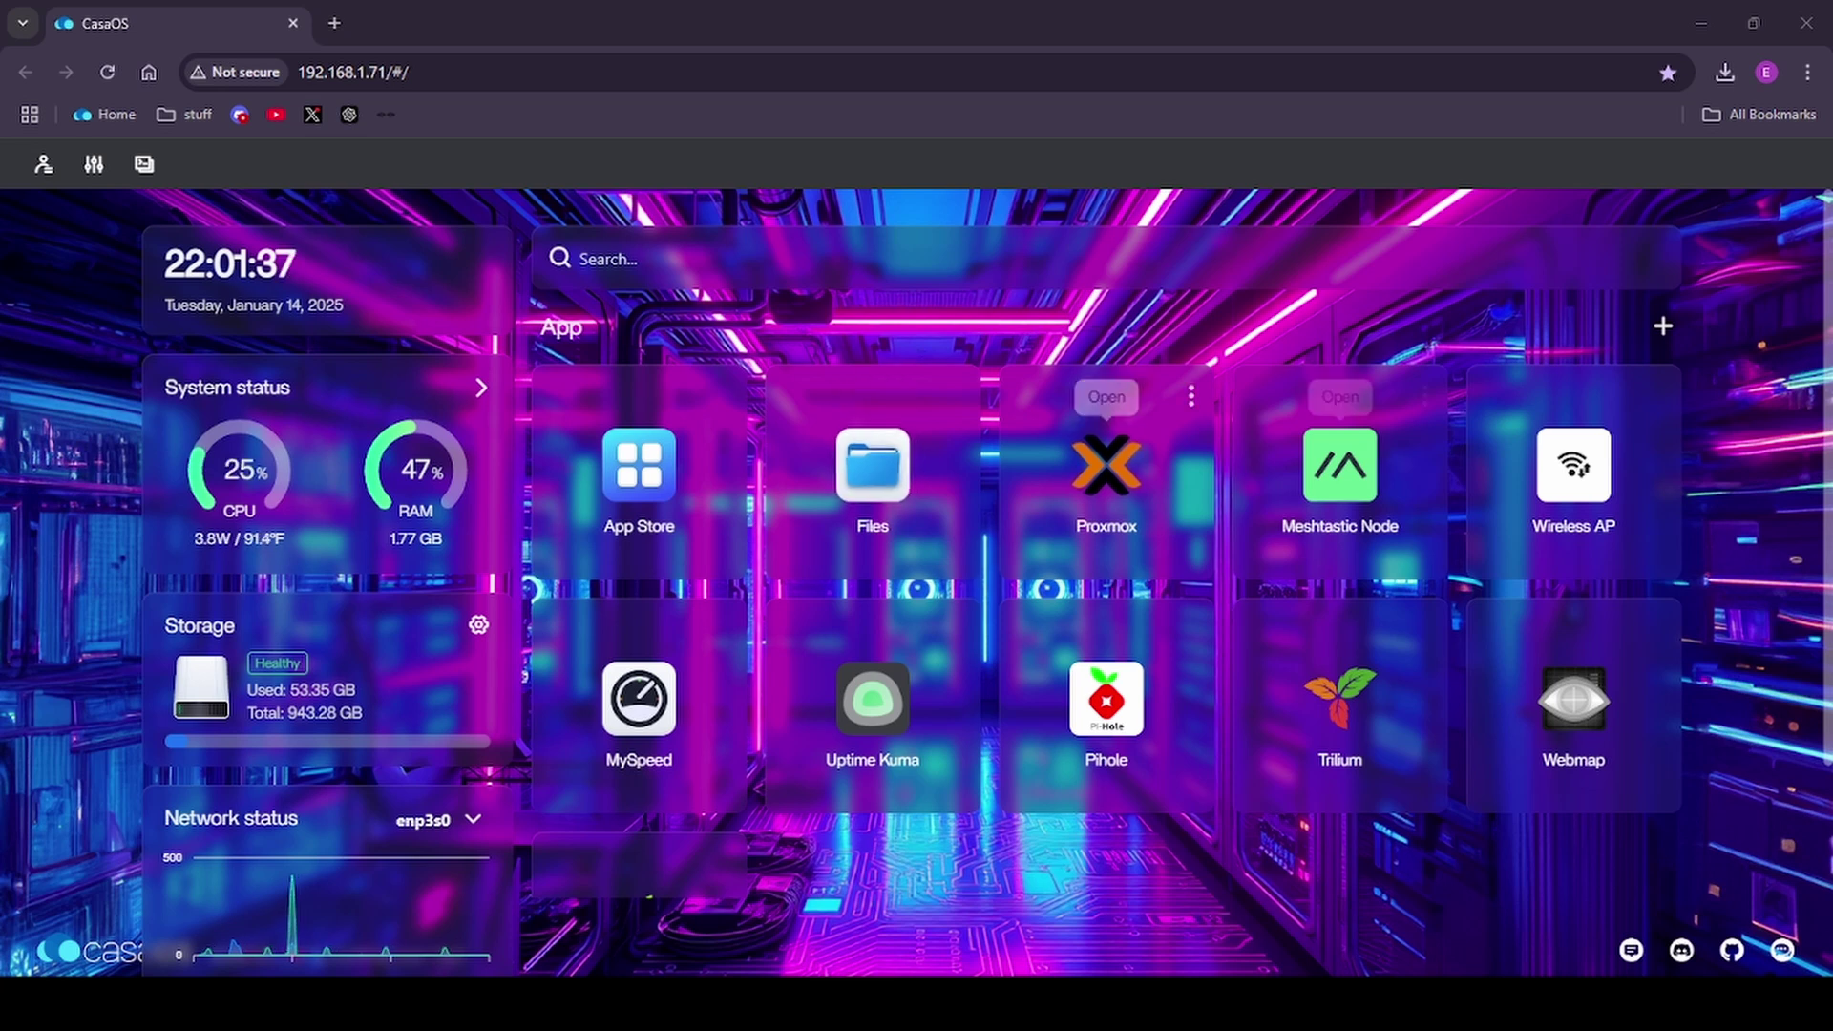
Glance at the custom-app options, then open the Proxmox login page in a new tab and return to CasaOS.
{"action": "left_click", "coordinate": [1662, 330]}
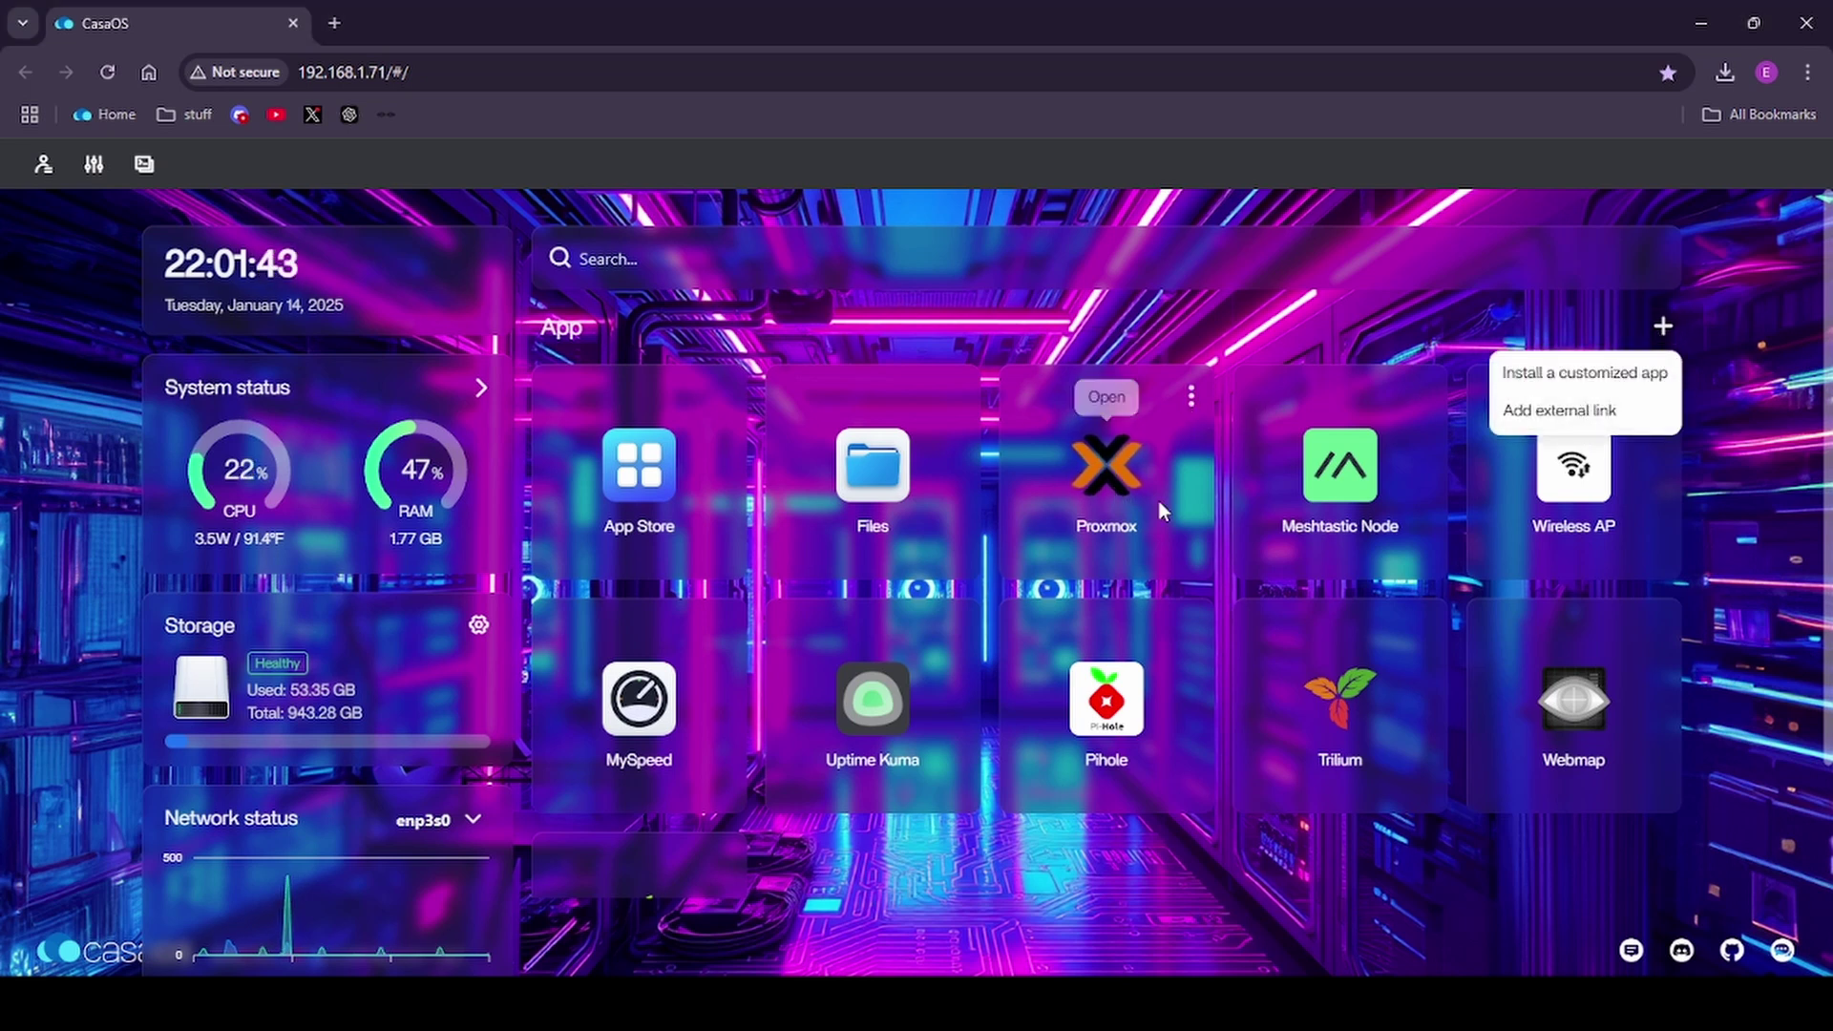
{"action": "left_click", "coordinate": [1048, 345]}
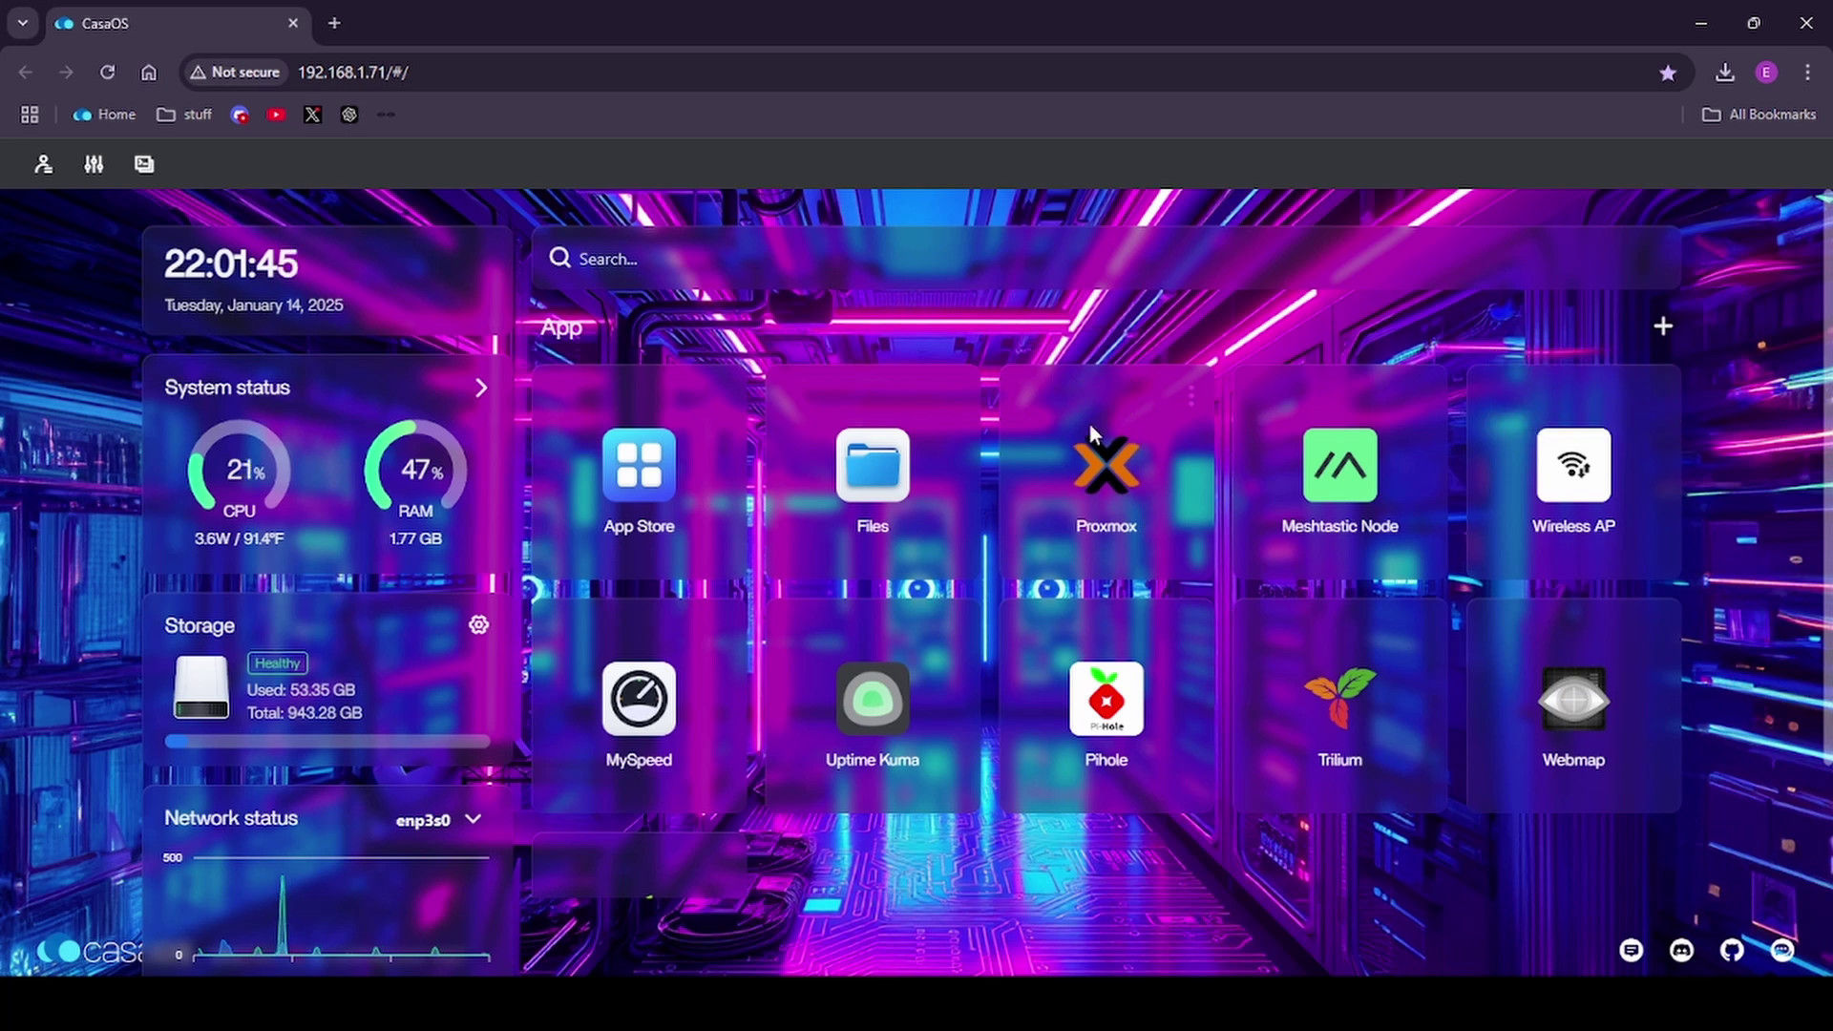
{"action": "left_click", "coordinate": [1115, 494]}
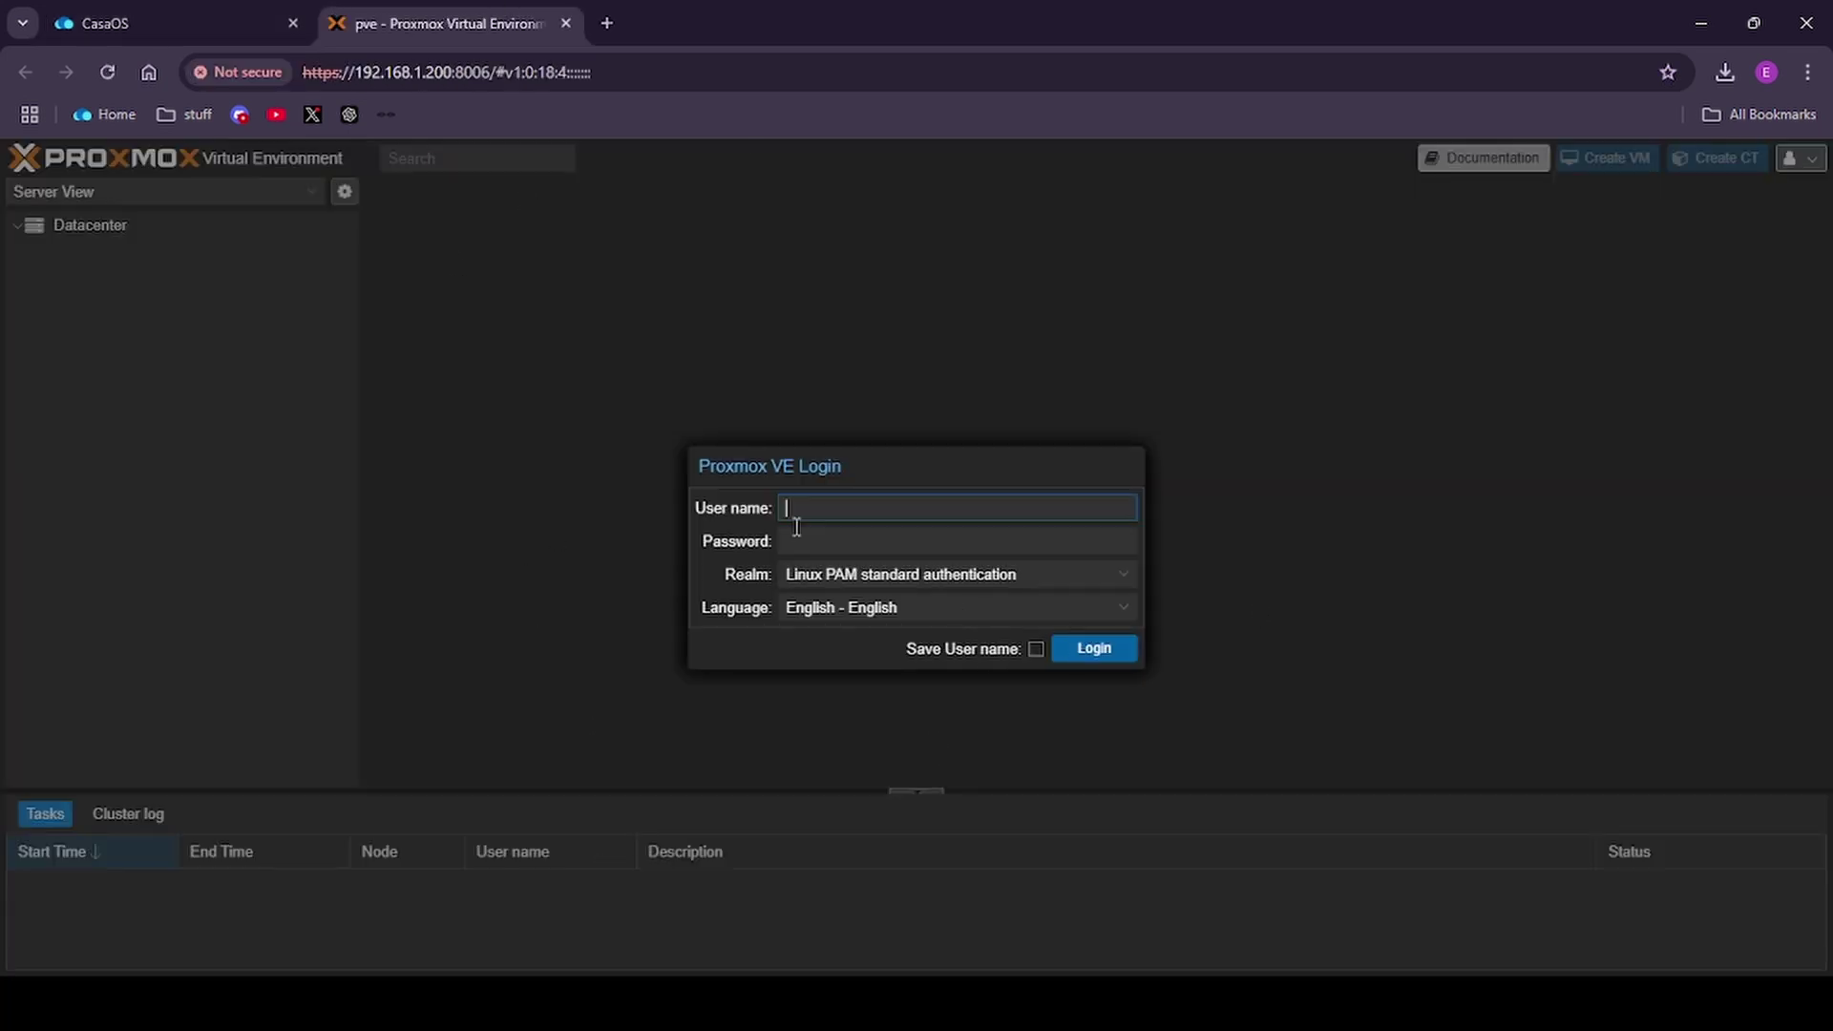
{"action": "left_click", "coordinate": [186, 19]}
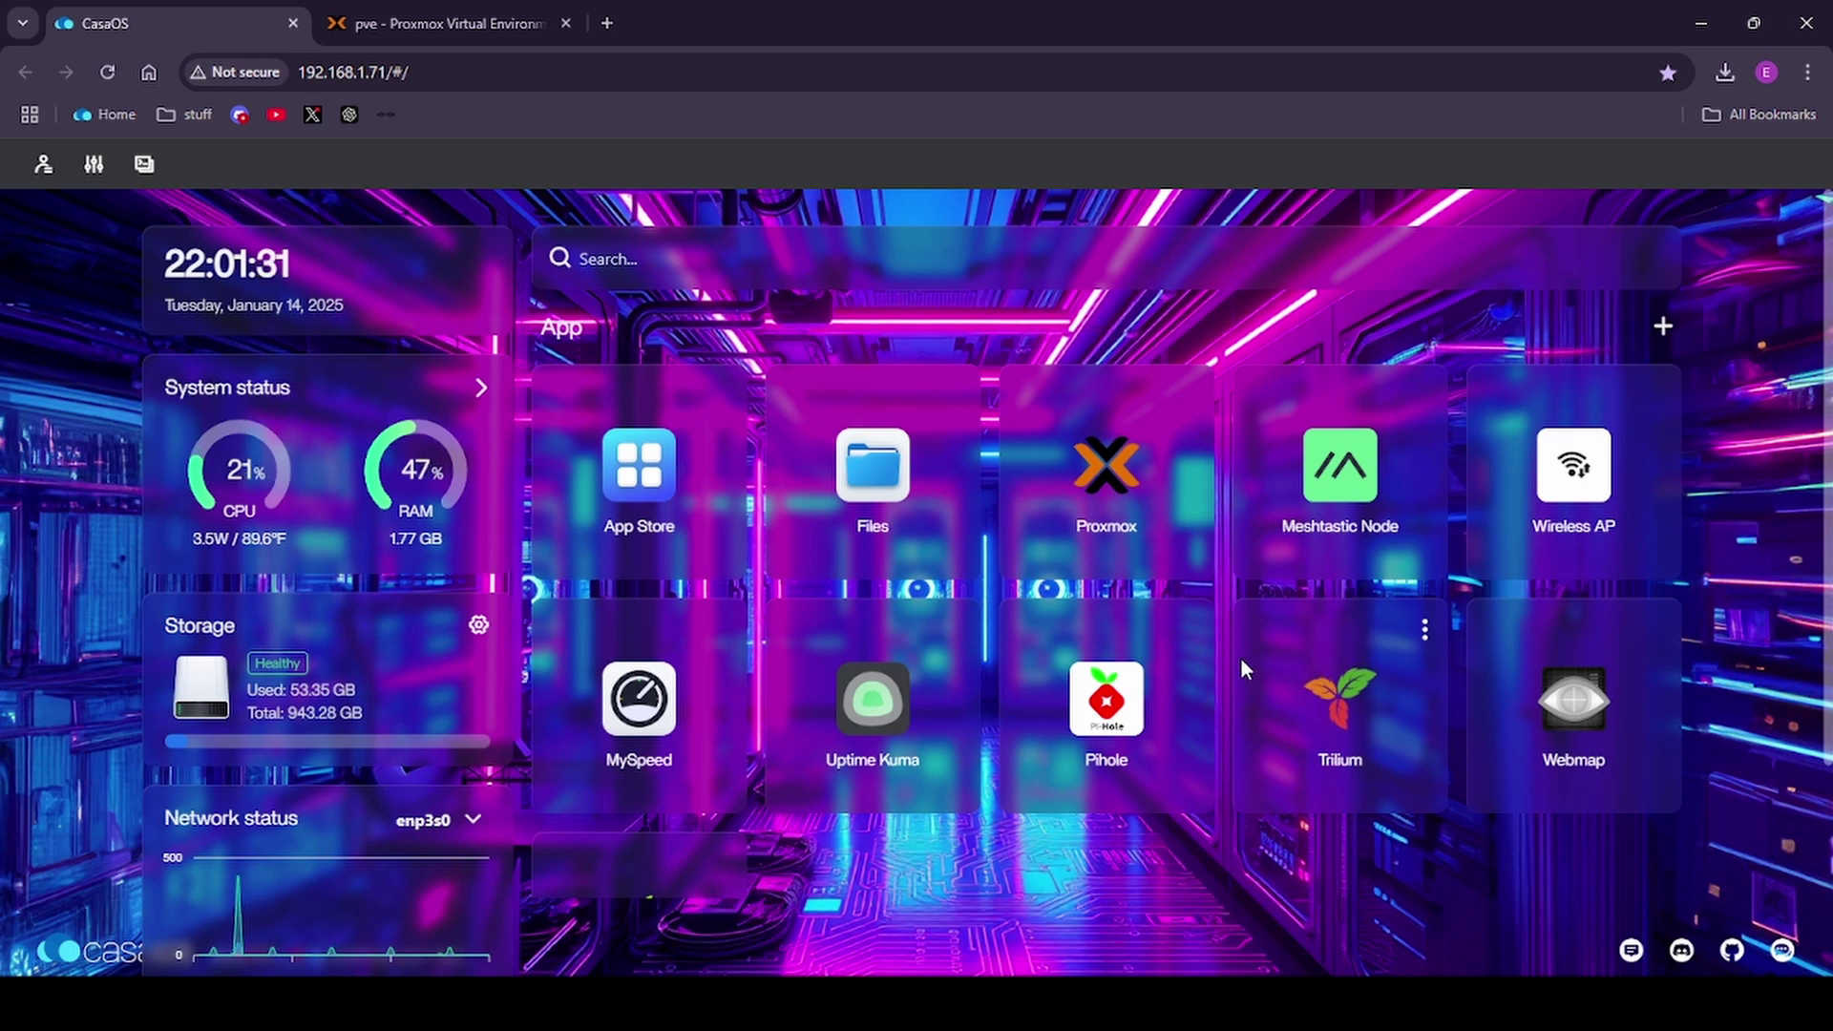
{"action": "scroll", "coordinate": [1182, 665], "scroll_direction": "down", "scroll_amount": 1}
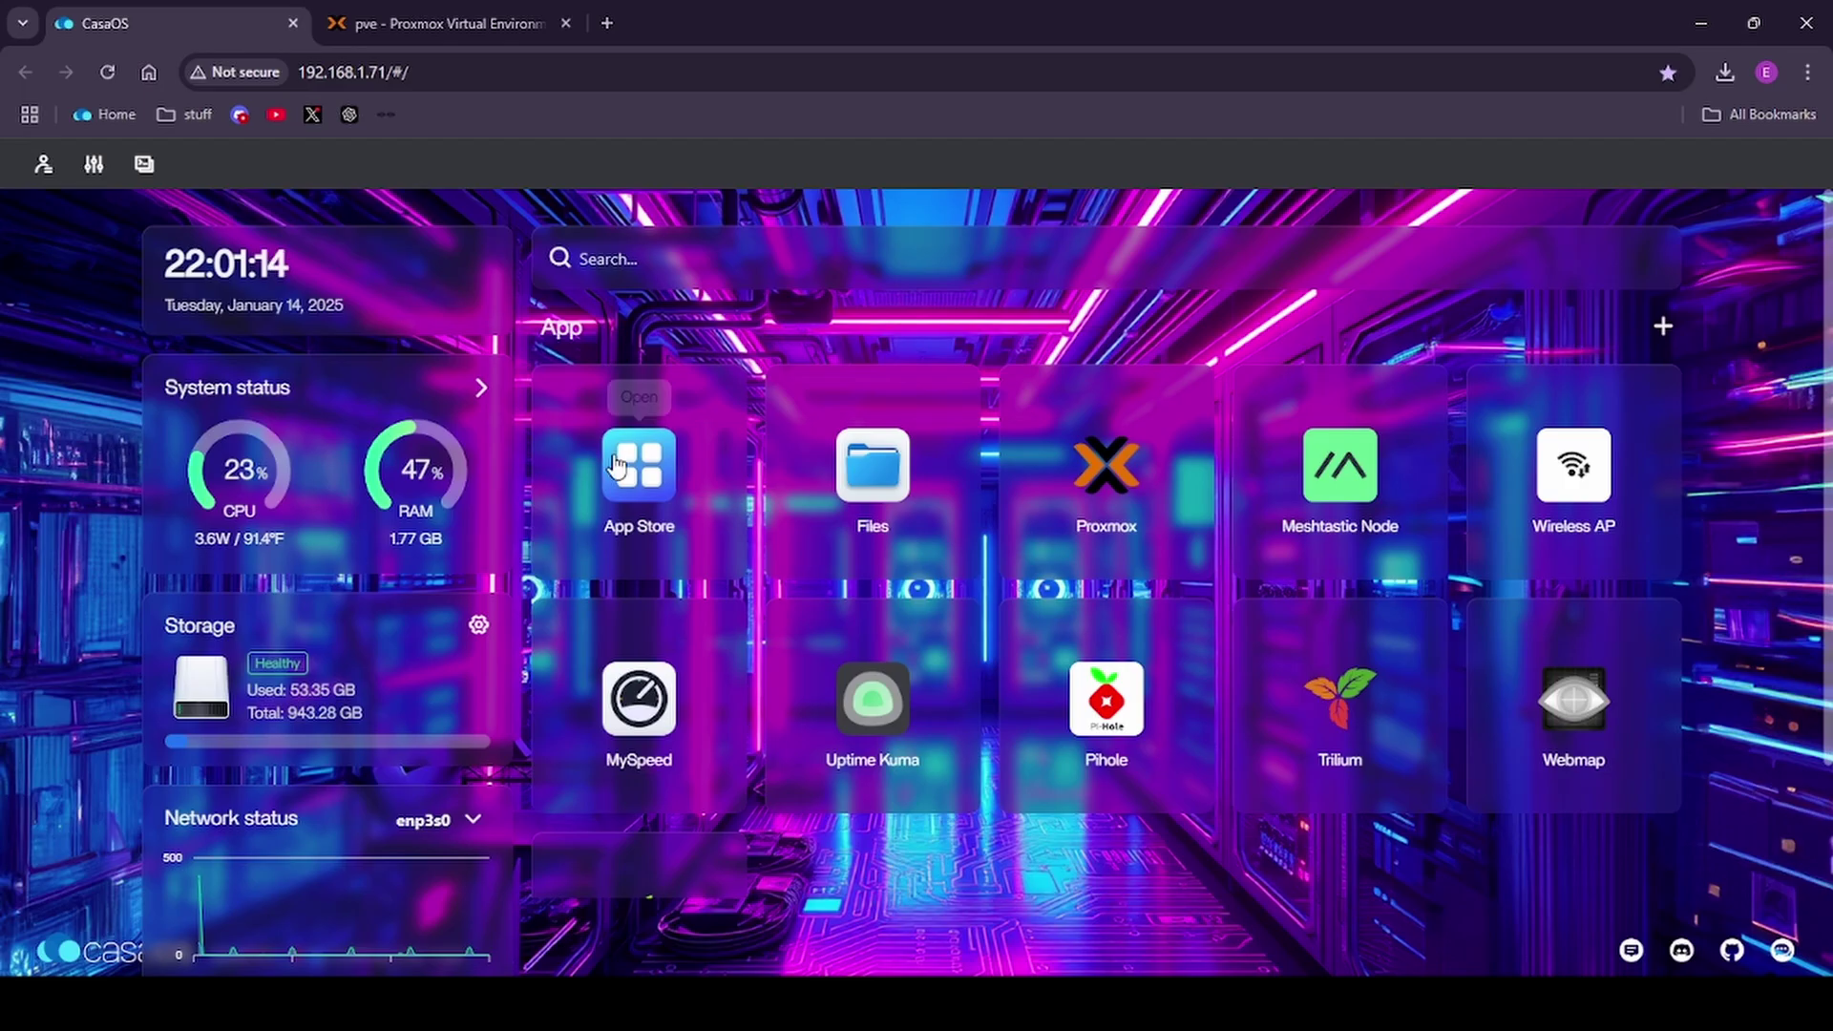
Browse the App Store's 318 apps and reveal its sources: store, arch3rPro and linuxserver.zip.
{"action": "left_click", "coordinate": [617, 466]}
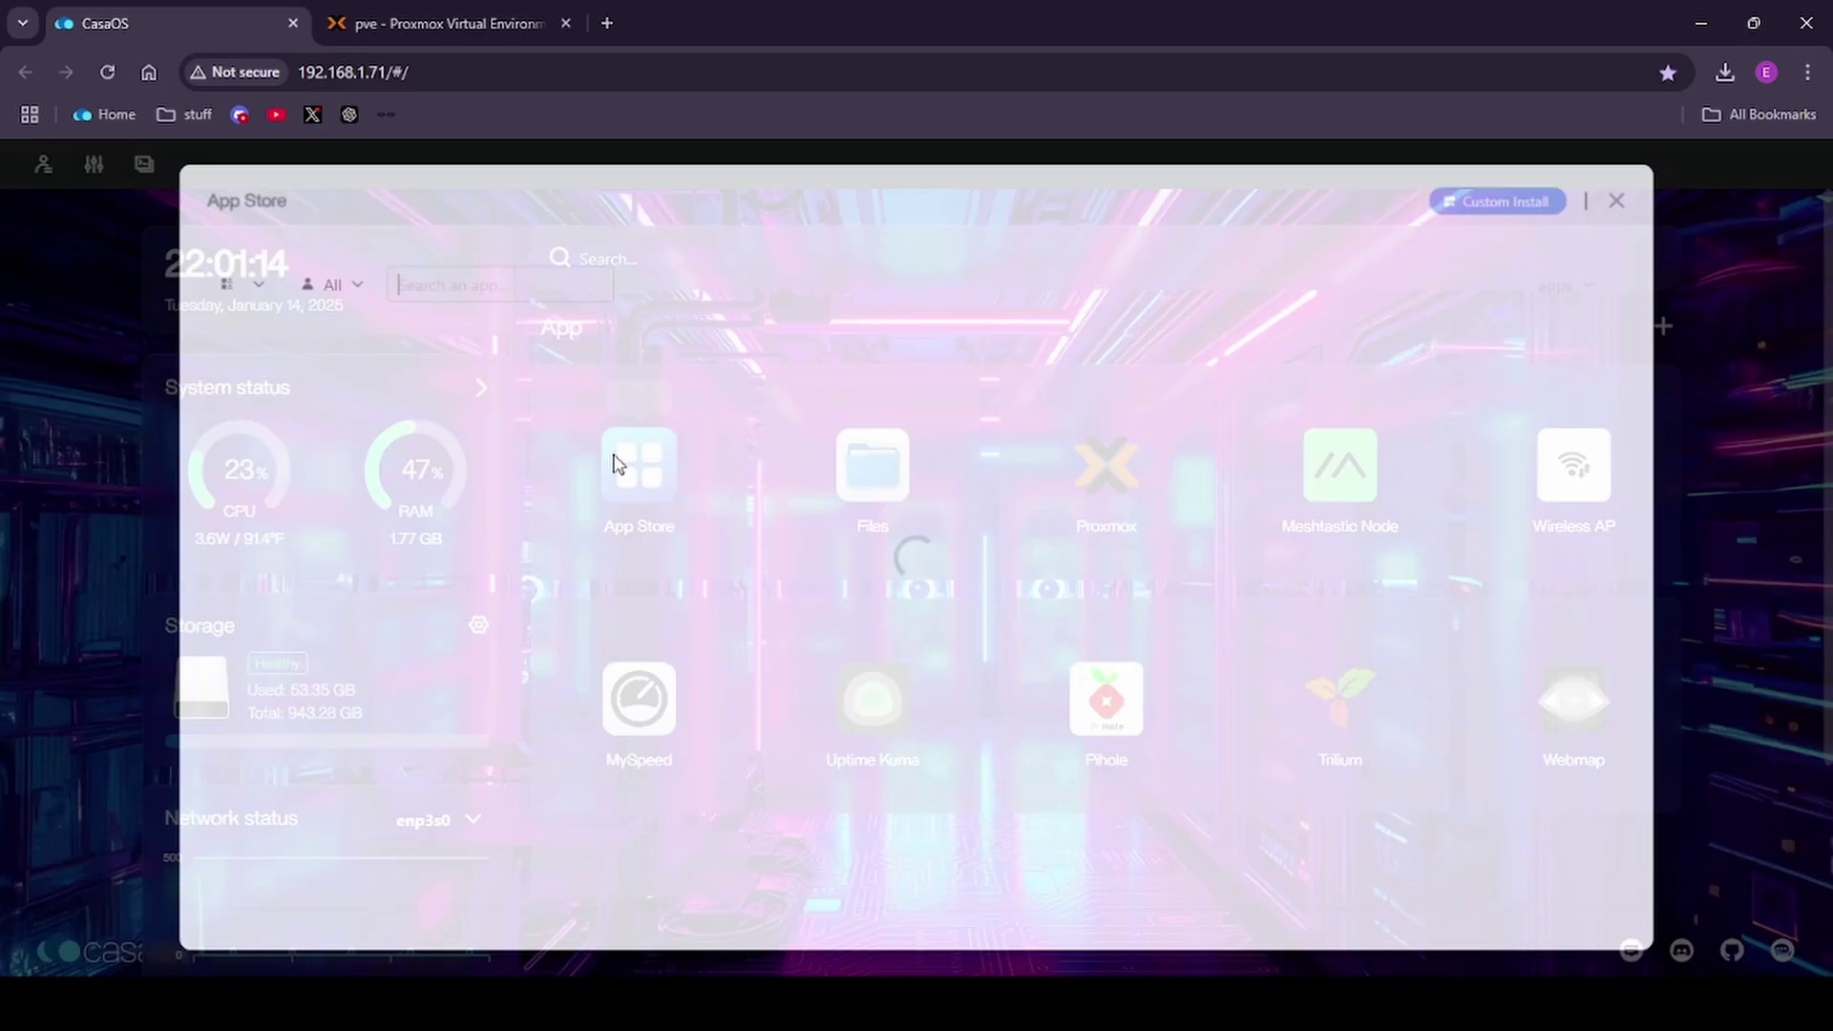
{"action": "scroll", "coordinate": [1070, 589], "scroll_direction": "down", "scroll_amount": 5}
{"action": "scroll", "coordinate": [931, 621], "scroll_direction": "down", "scroll_amount": 4}
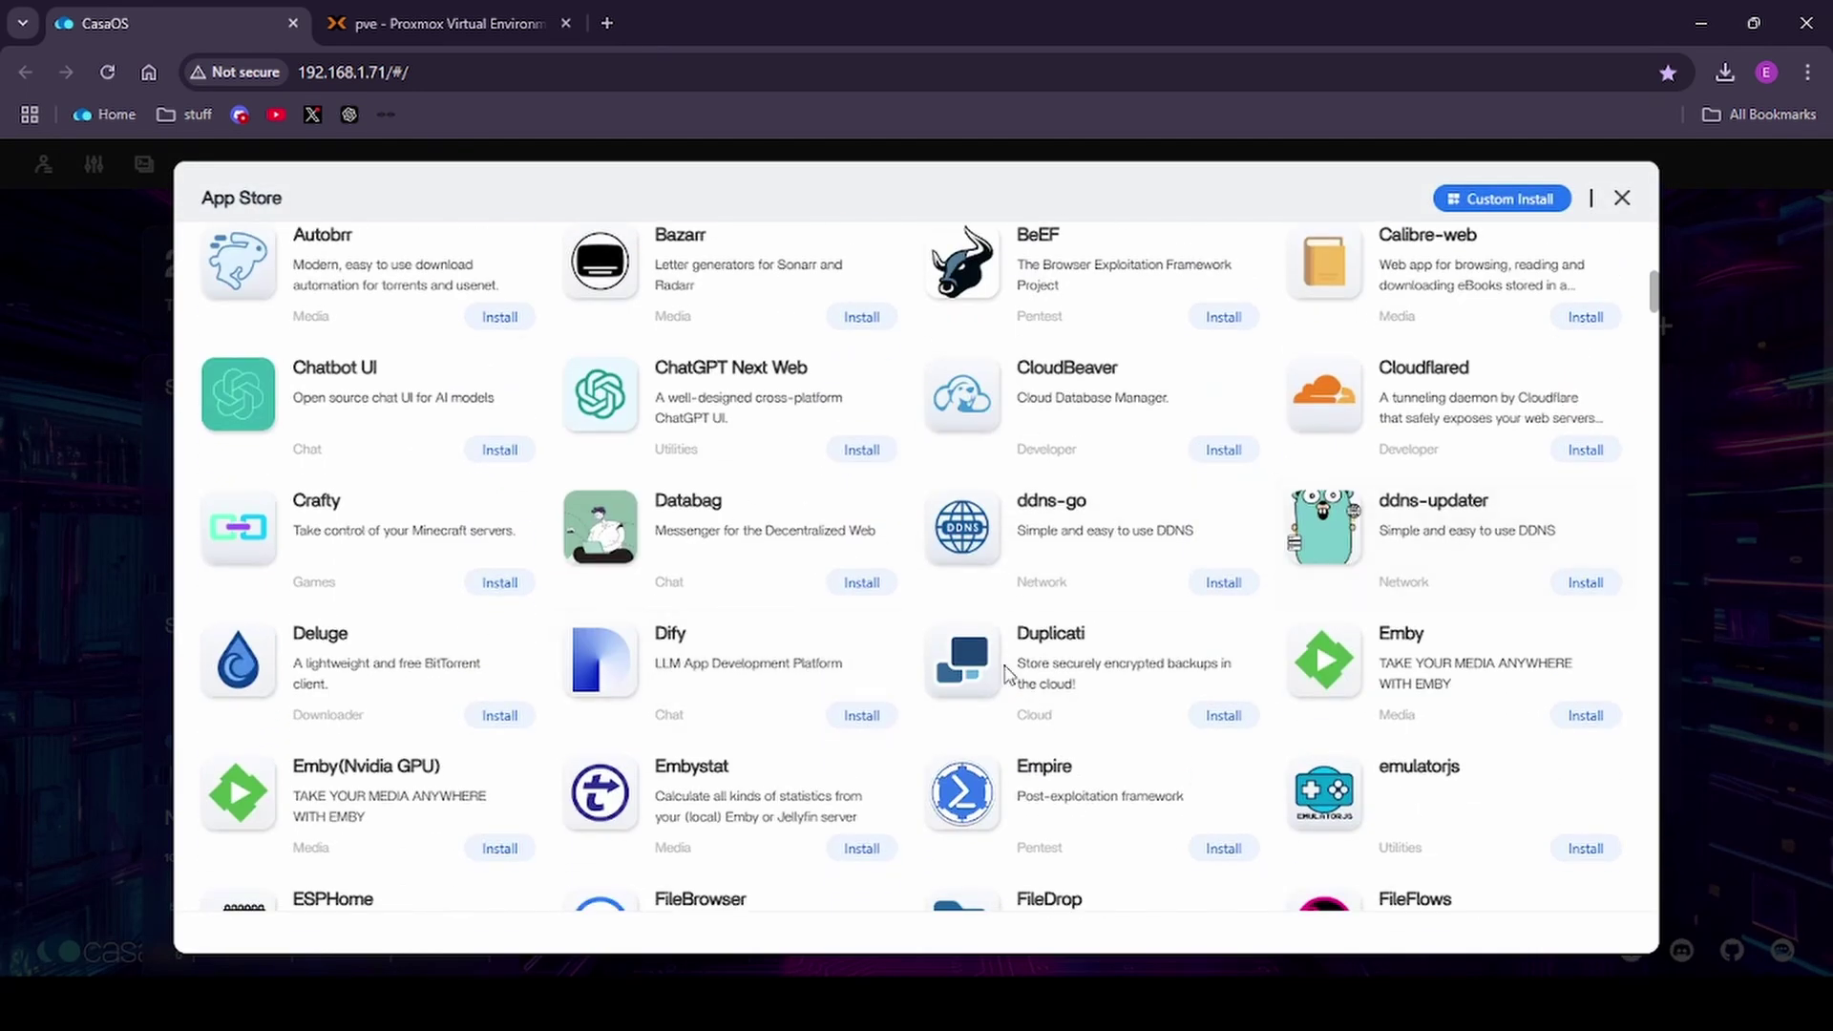
{"action": "scroll", "coordinate": [1347, 521], "scroll_direction": "down", "scroll_amount": 3}
{"action": "scroll", "coordinate": [1346, 520], "scroll_direction": "down", "scroll_amount": 5}
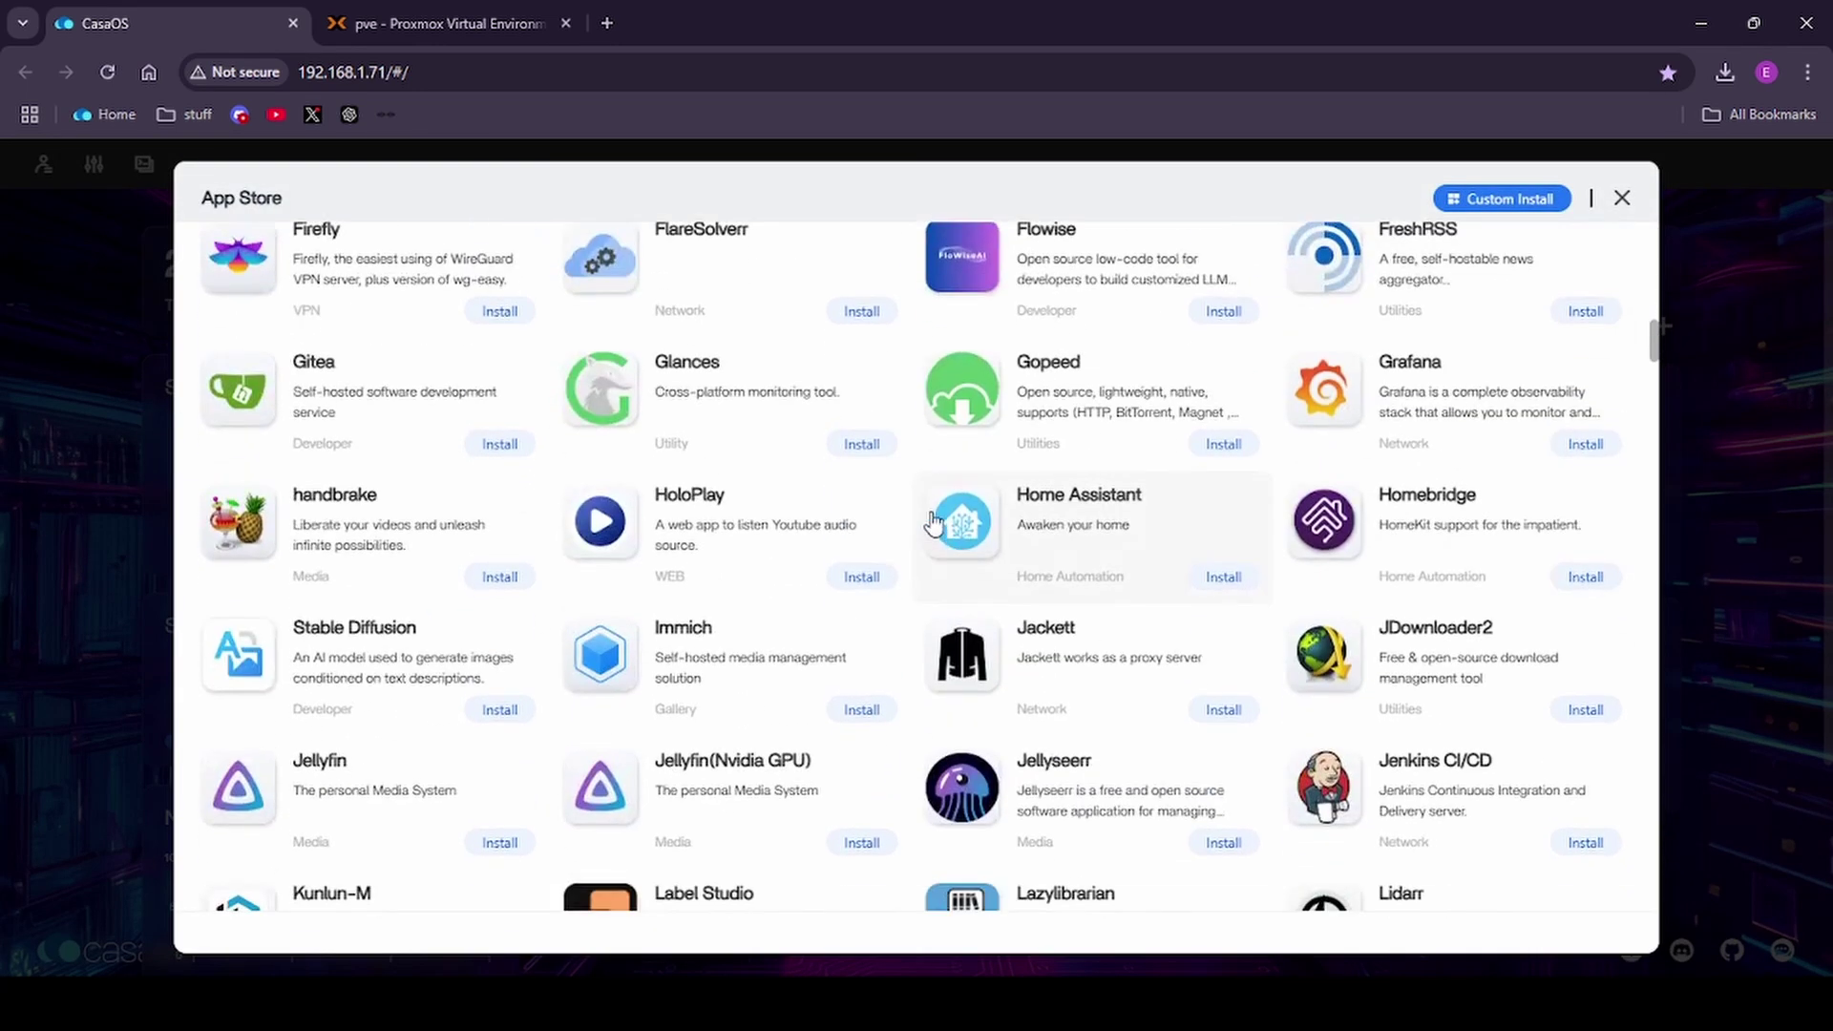
{"action": "scroll", "coordinate": [907, 521], "scroll_direction": "down", "scroll_amount": 5}
{"action": "scroll", "coordinate": [933, 513], "scroll_direction": "down", "scroll_amount": 14}
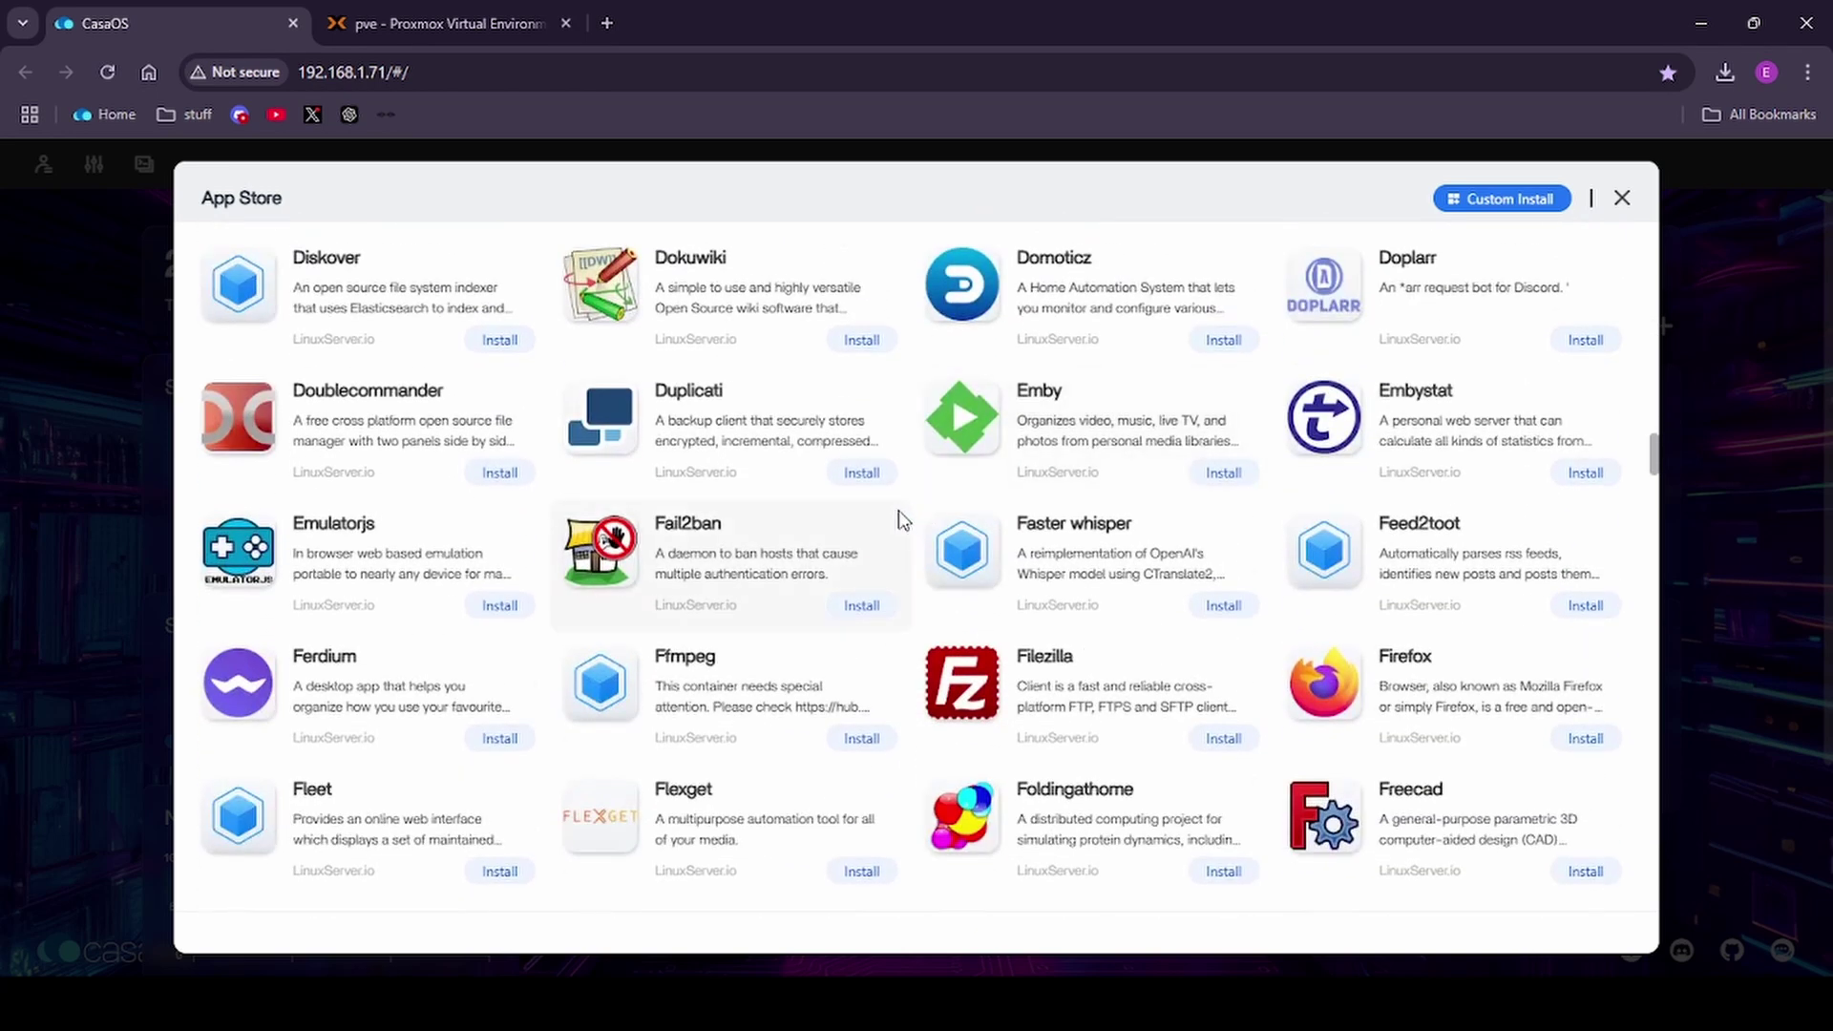
{"action": "scroll", "coordinate": [897, 521], "scroll_direction": "down", "scroll_amount": 12}
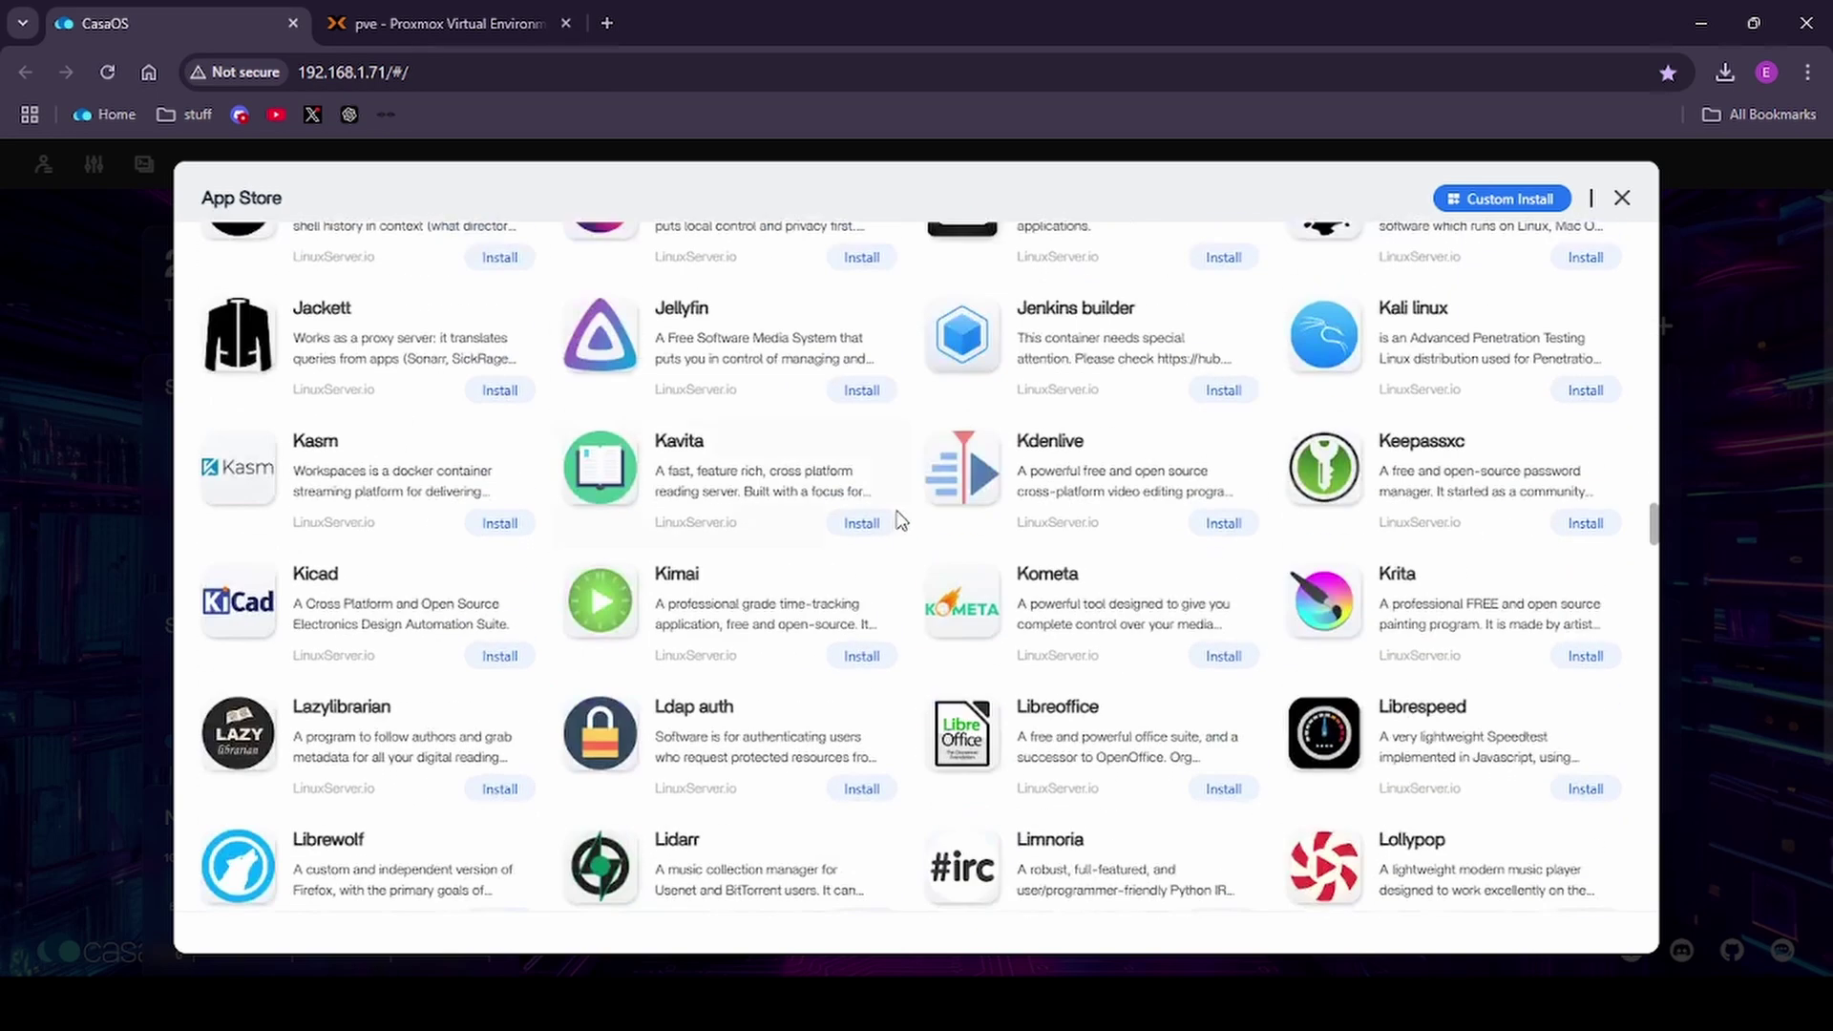
{"action": "scroll", "coordinate": [899, 521], "scroll_direction": "up", "scroll_amount": 20}
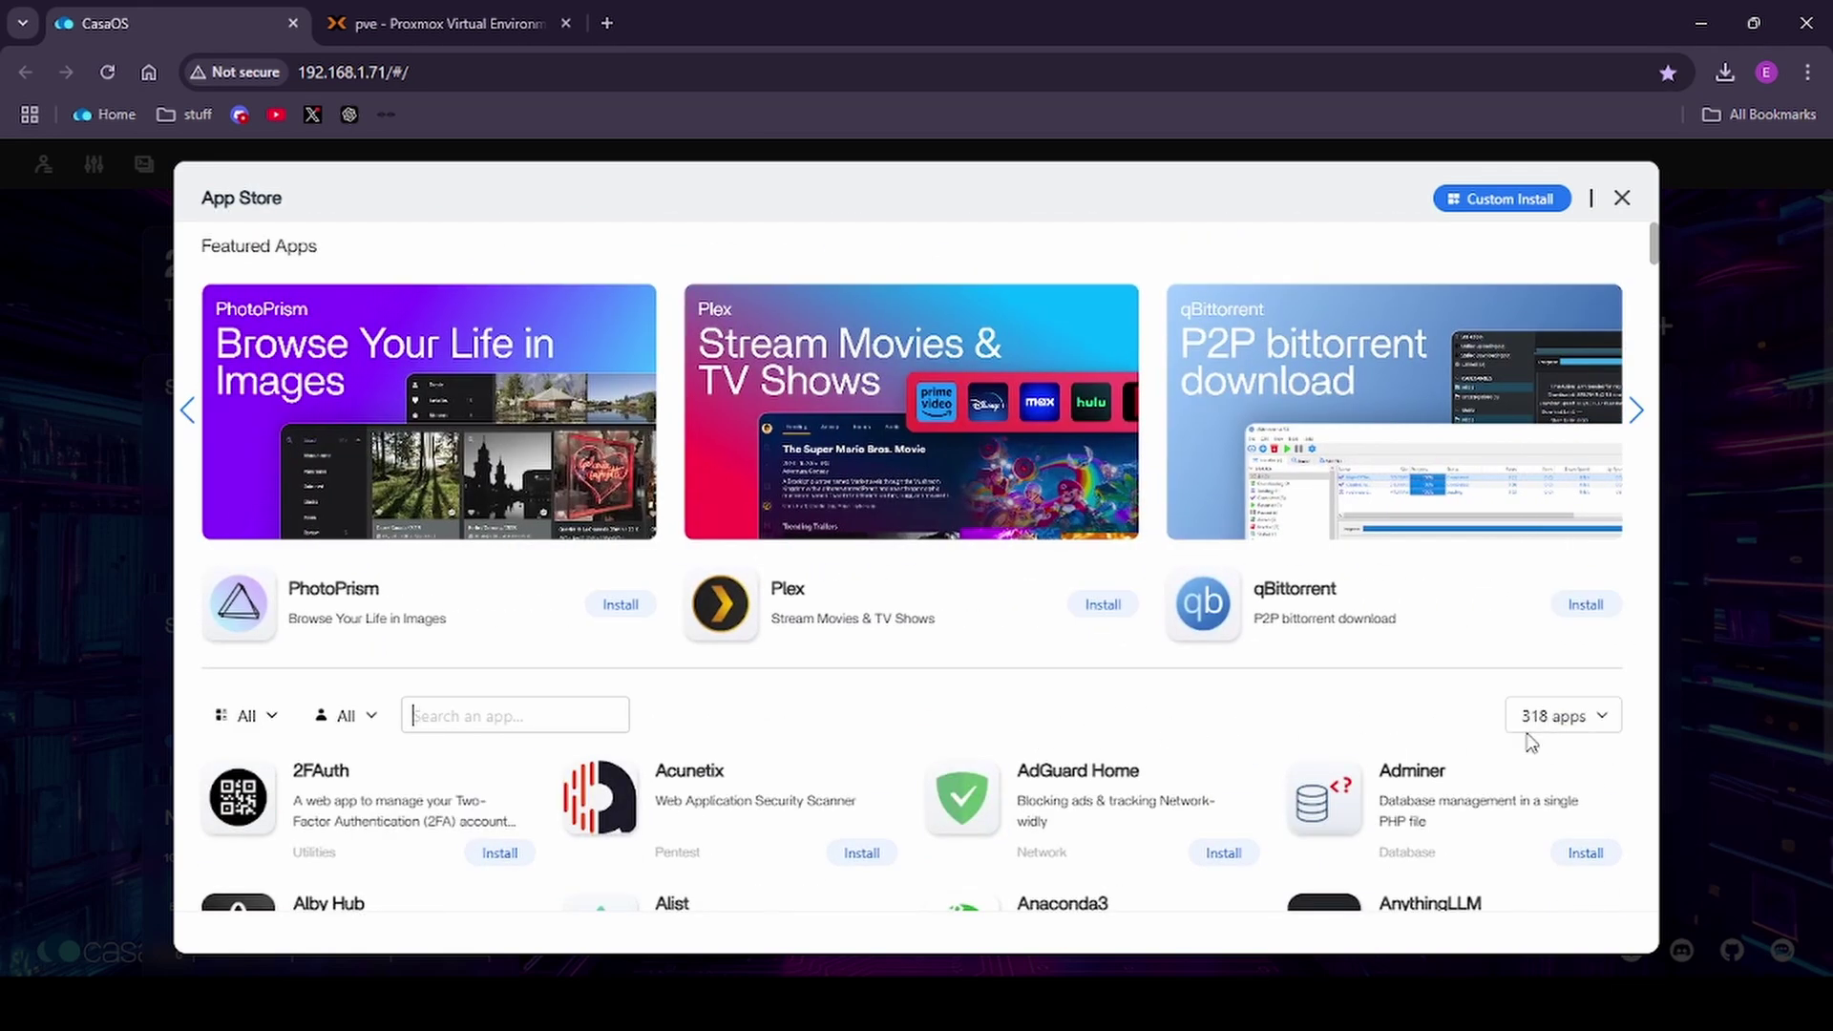
{"action": "left_click", "coordinate": [1604, 726]}
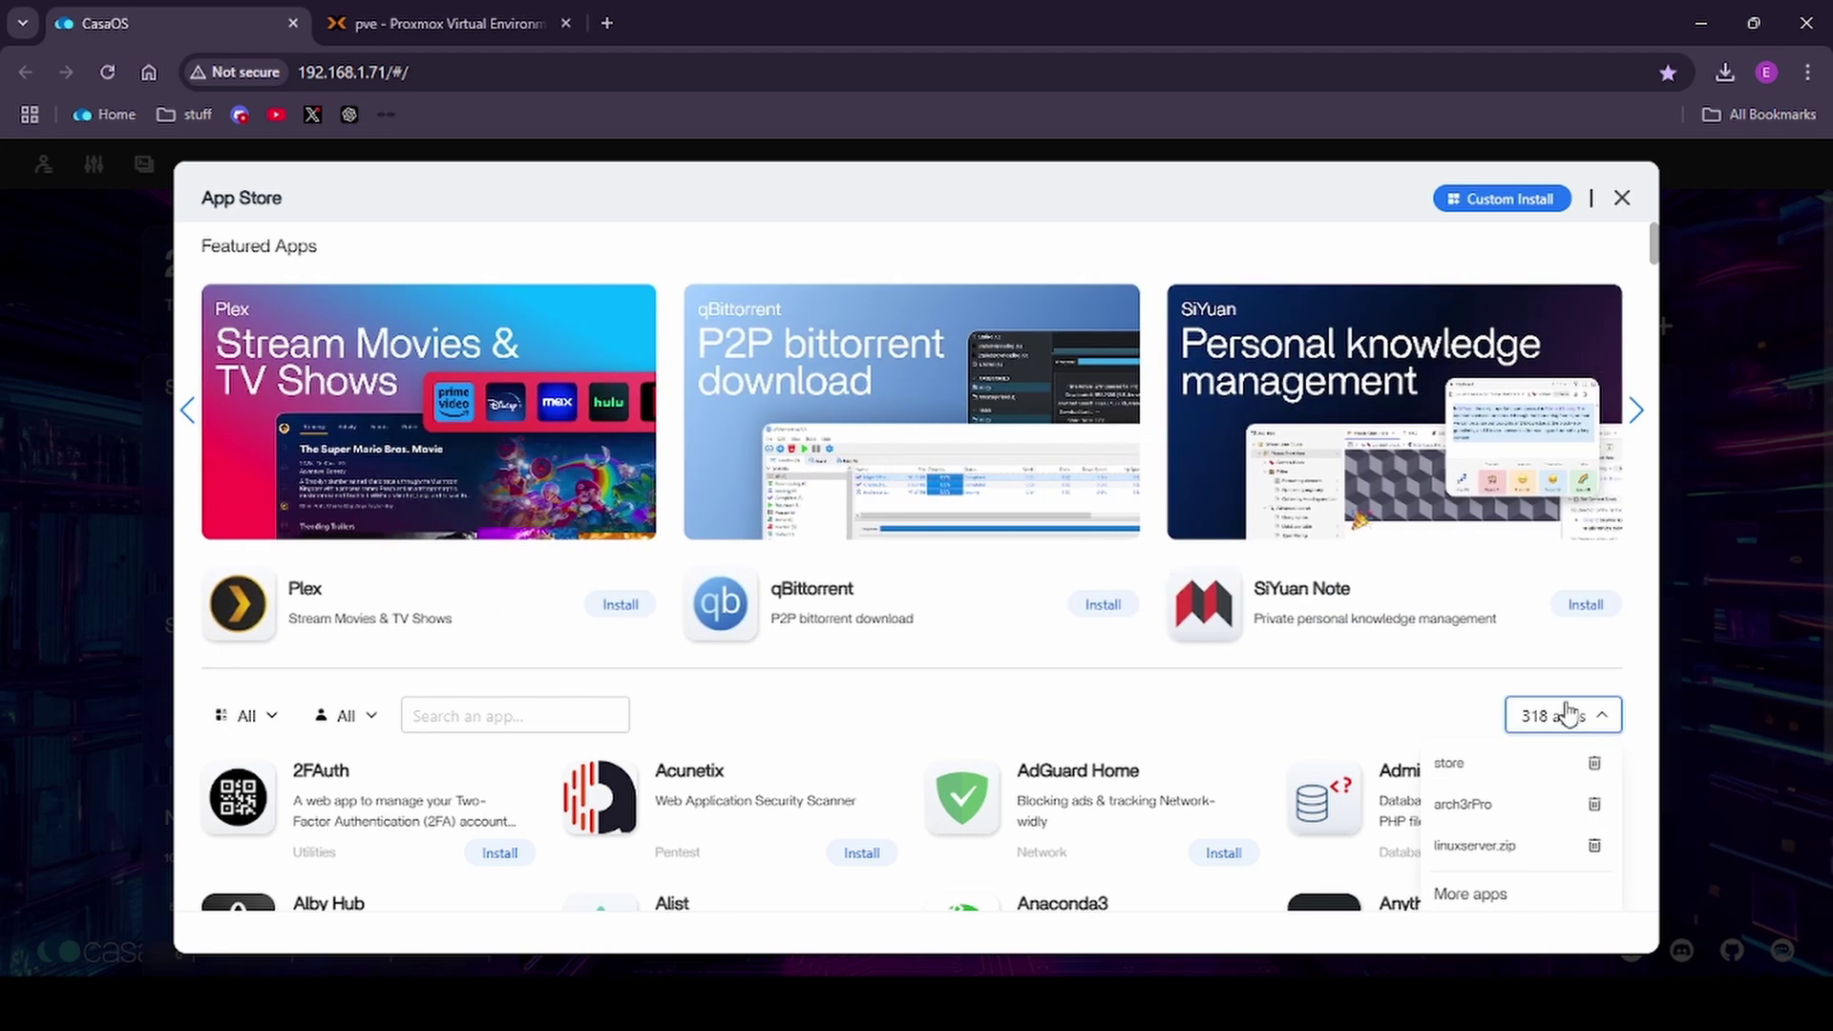
{"action": "scroll", "coordinate": [1495, 864], "scroll_direction": "down", "scroll_amount": 1}
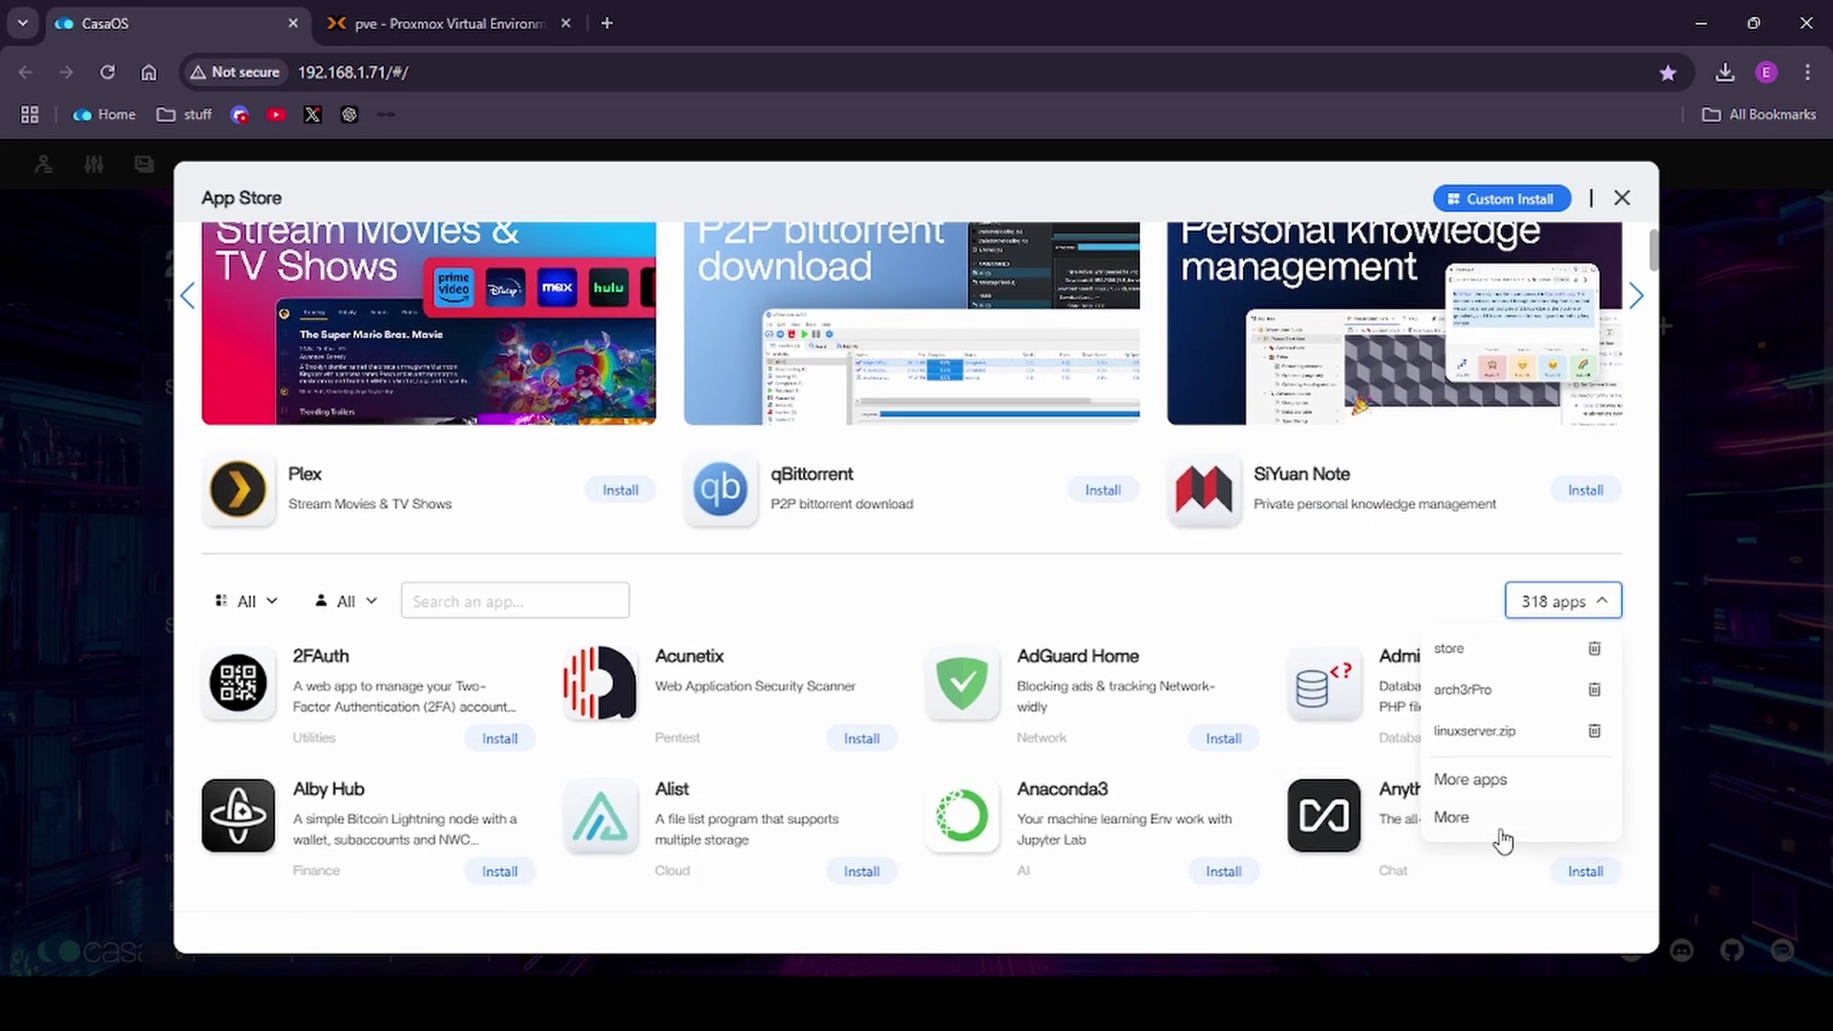
Open the Awesome CasaOS page and scroll through its eight third-party app stores and their zip links.
{"action": "left_click", "coordinate": [1453, 818]}
{"action": "scroll", "coordinate": [1033, 529], "scroll_direction": "down", "scroll_amount": 4}
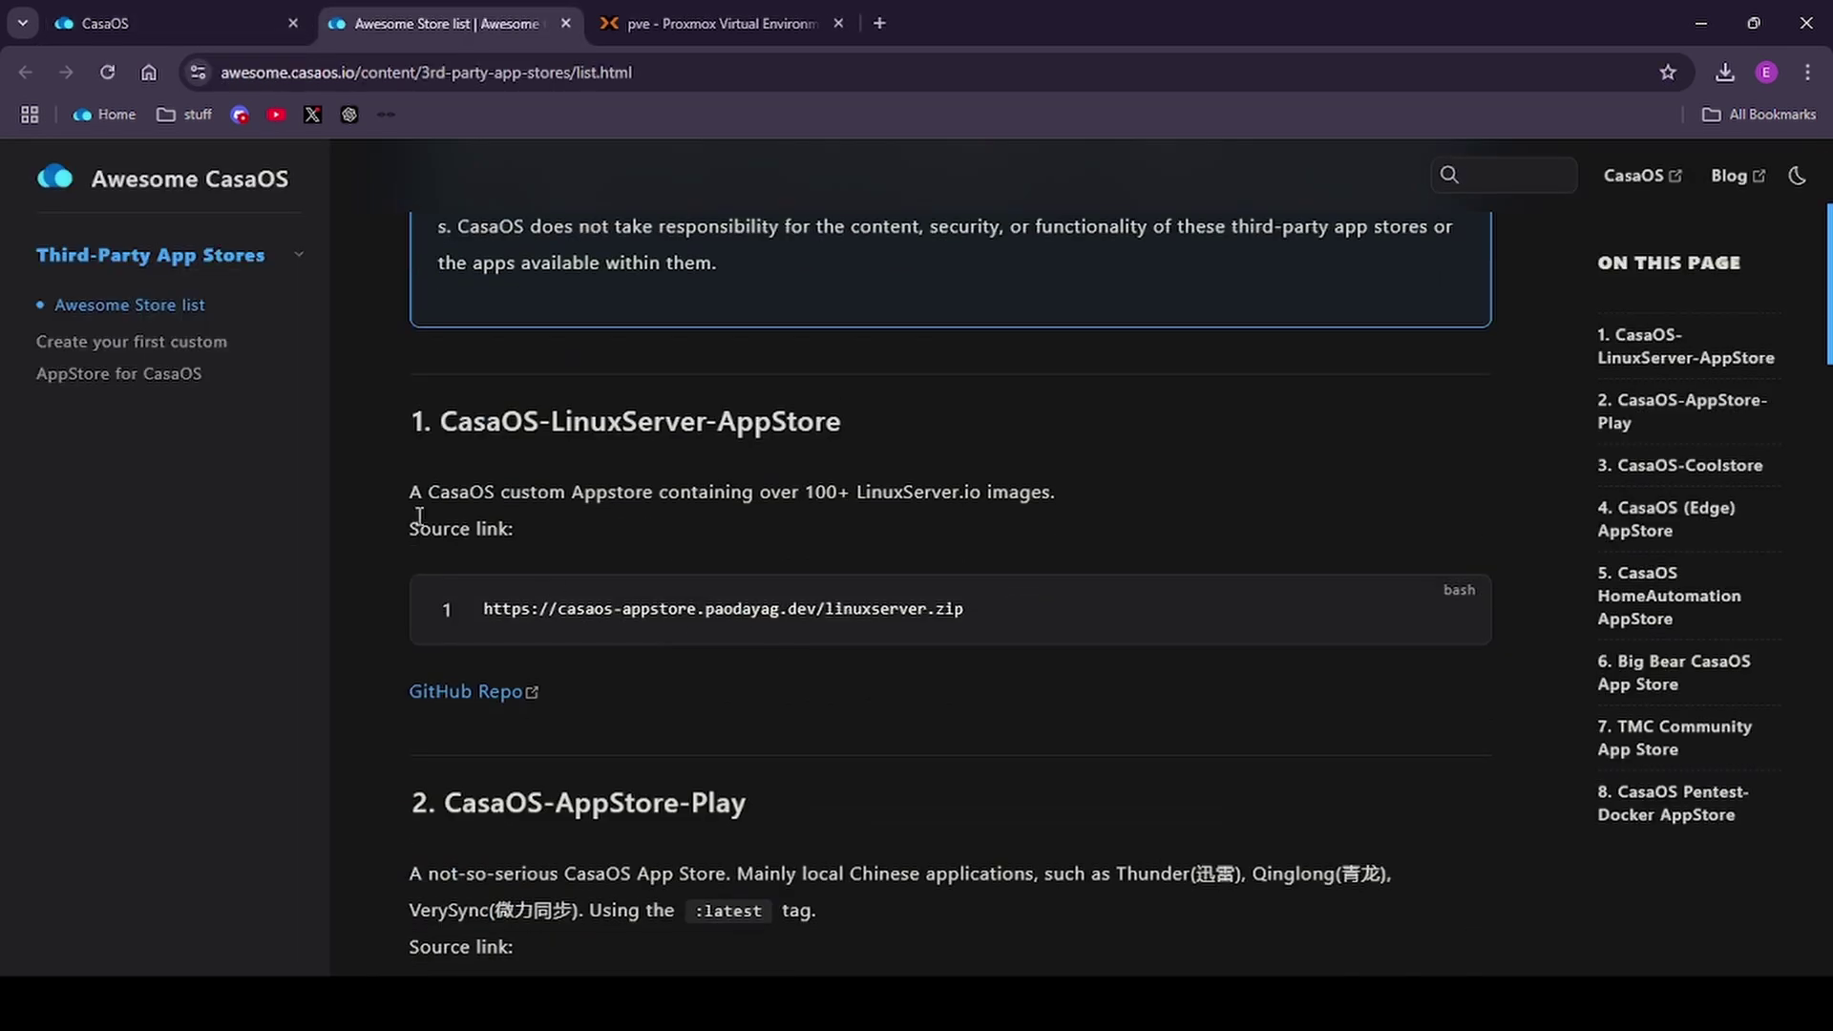
{"action": "scroll", "coordinate": [954, 821], "scroll_direction": "down", "scroll_amount": 6}
{"action": "scroll", "coordinate": [869, 559], "scroll_direction": "up", "scroll_amount": 1}
{"action": "scroll", "coordinate": [869, 559], "scroll_direction": "down", "scroll_amount": 6}
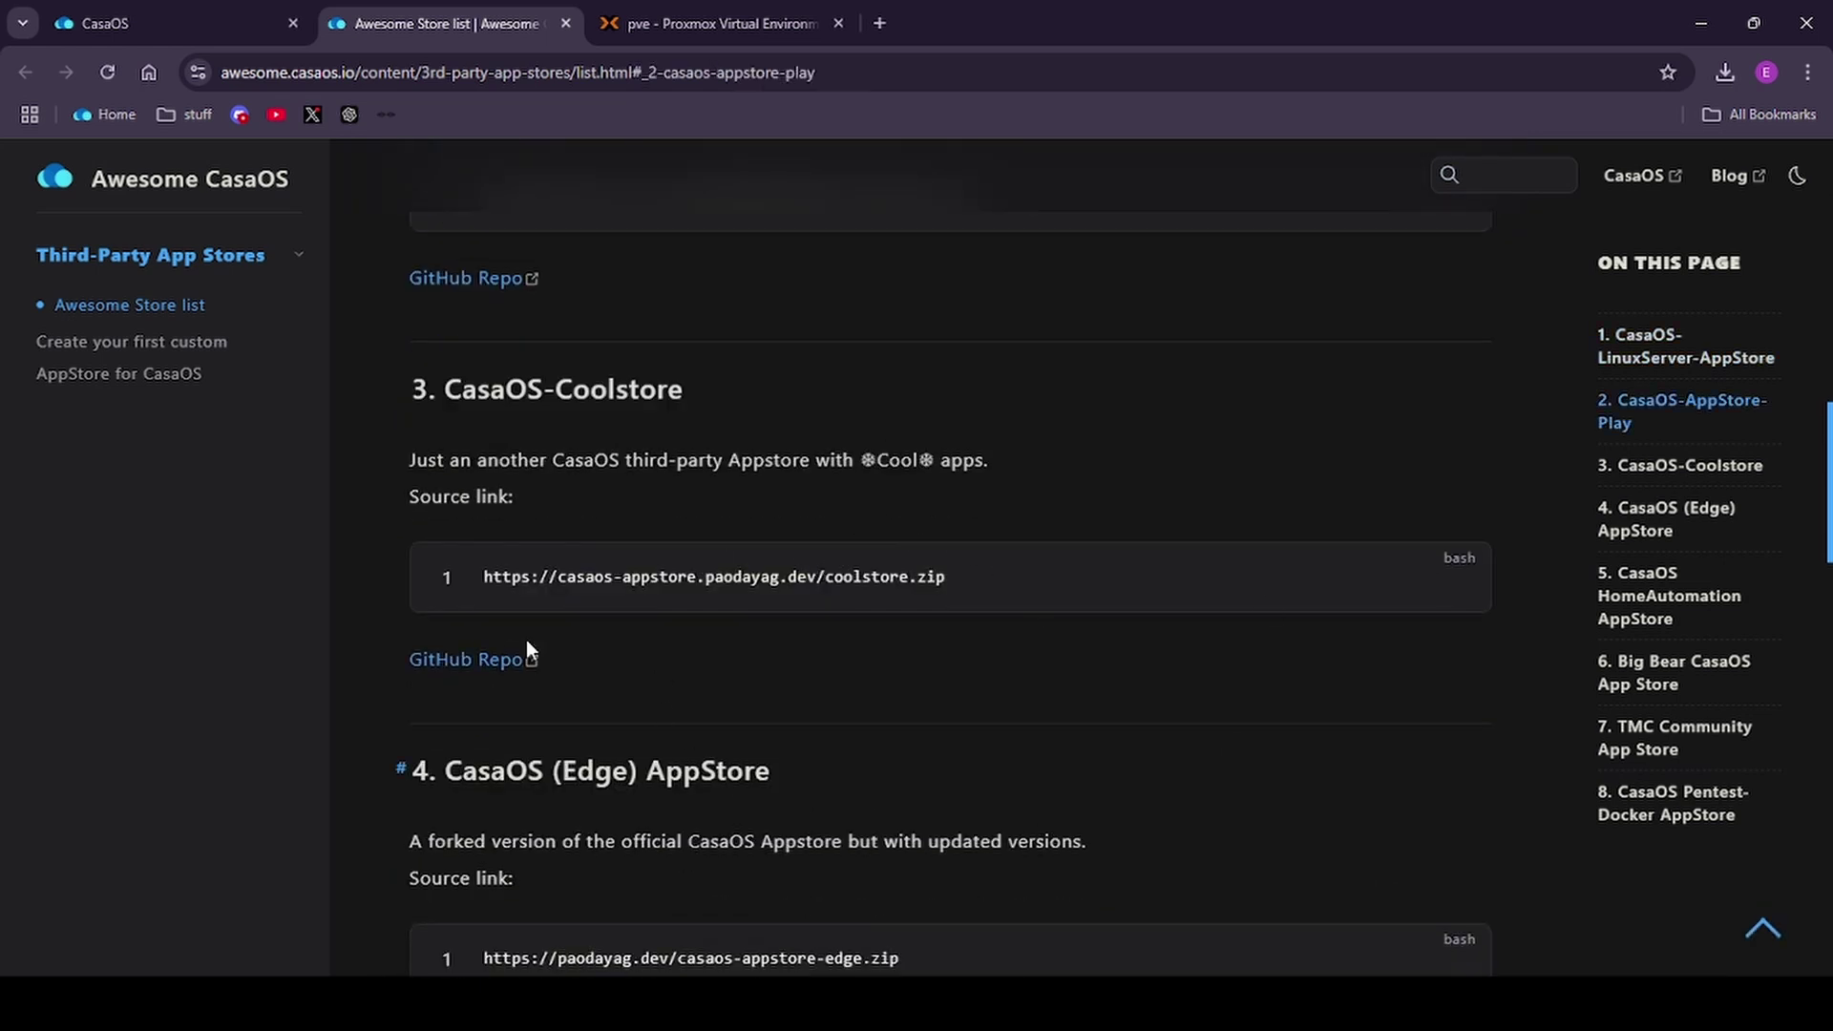
{"action": "scroll", "coordinate": [740, 404], "scroll_direction": "down", "scroll_amount": 5}
{"action": "scroll", "coordinate": [1056, 661], "scroll_direction": "down", "scroll_amount": 6}
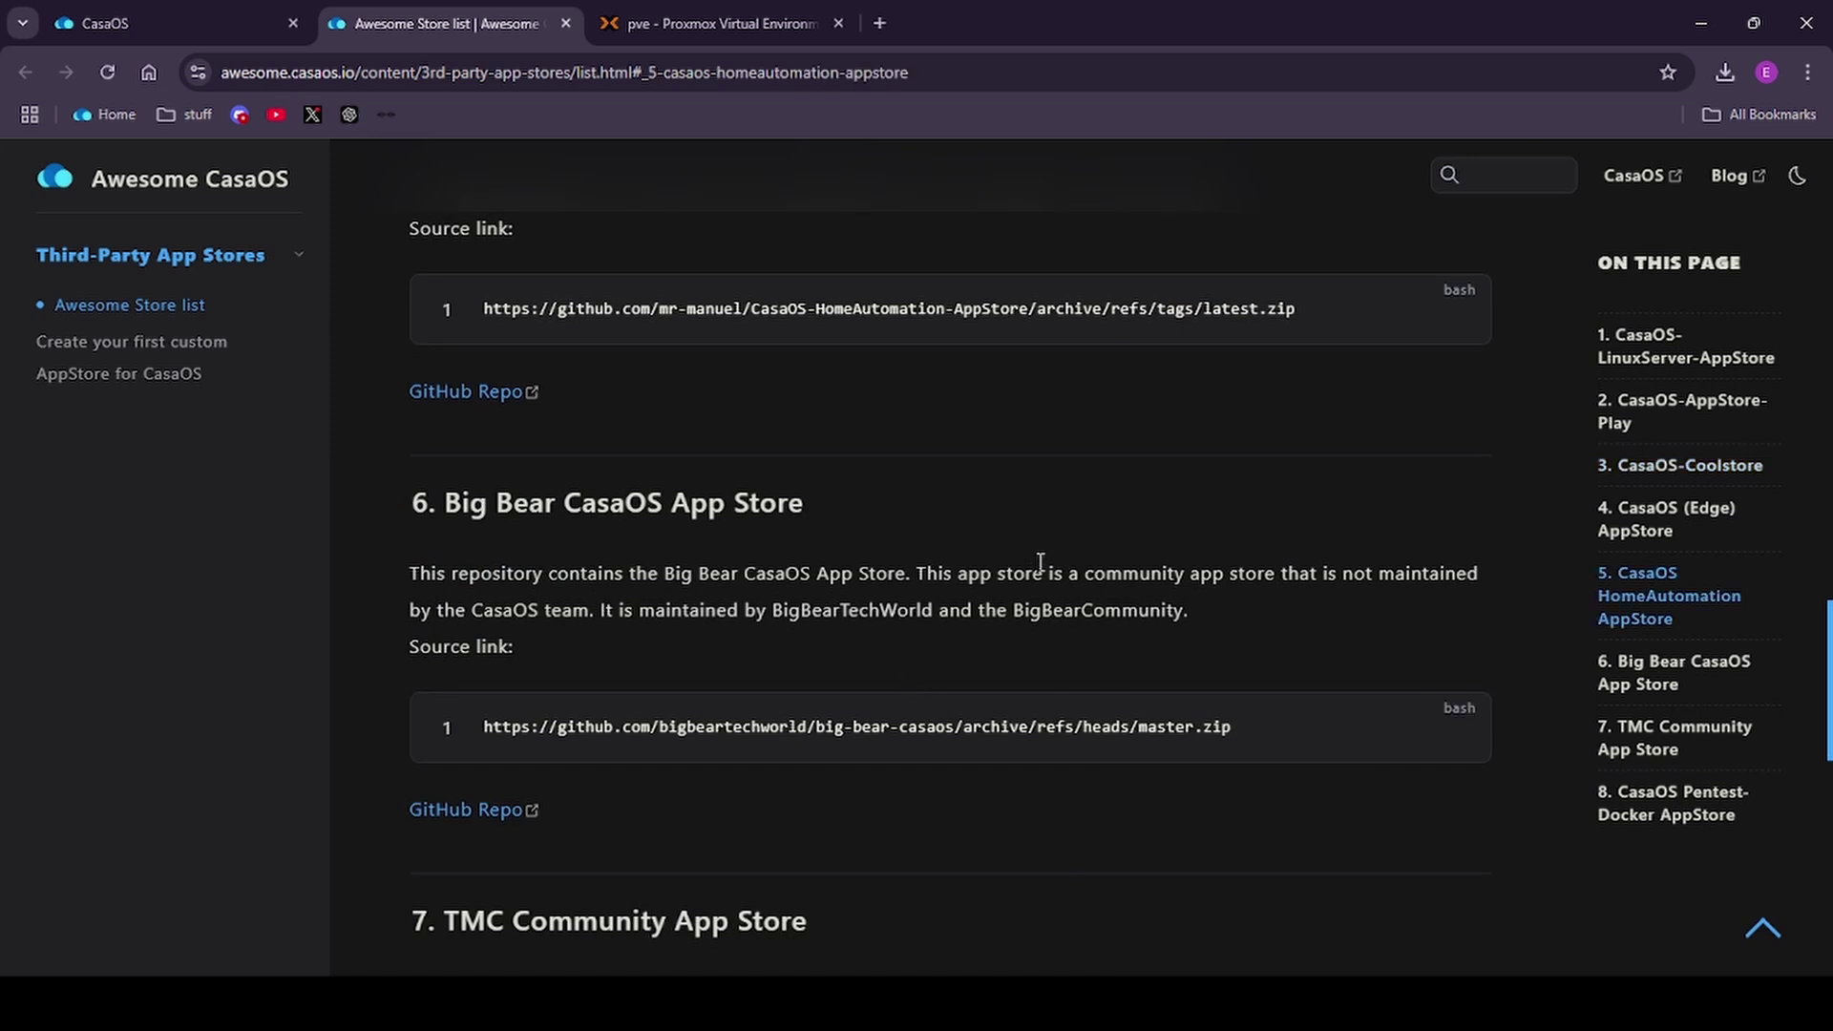
{"action": "scroll", "coordinate": [1041, 564], "scroll_direction": "down", "scroll_amount": 11}
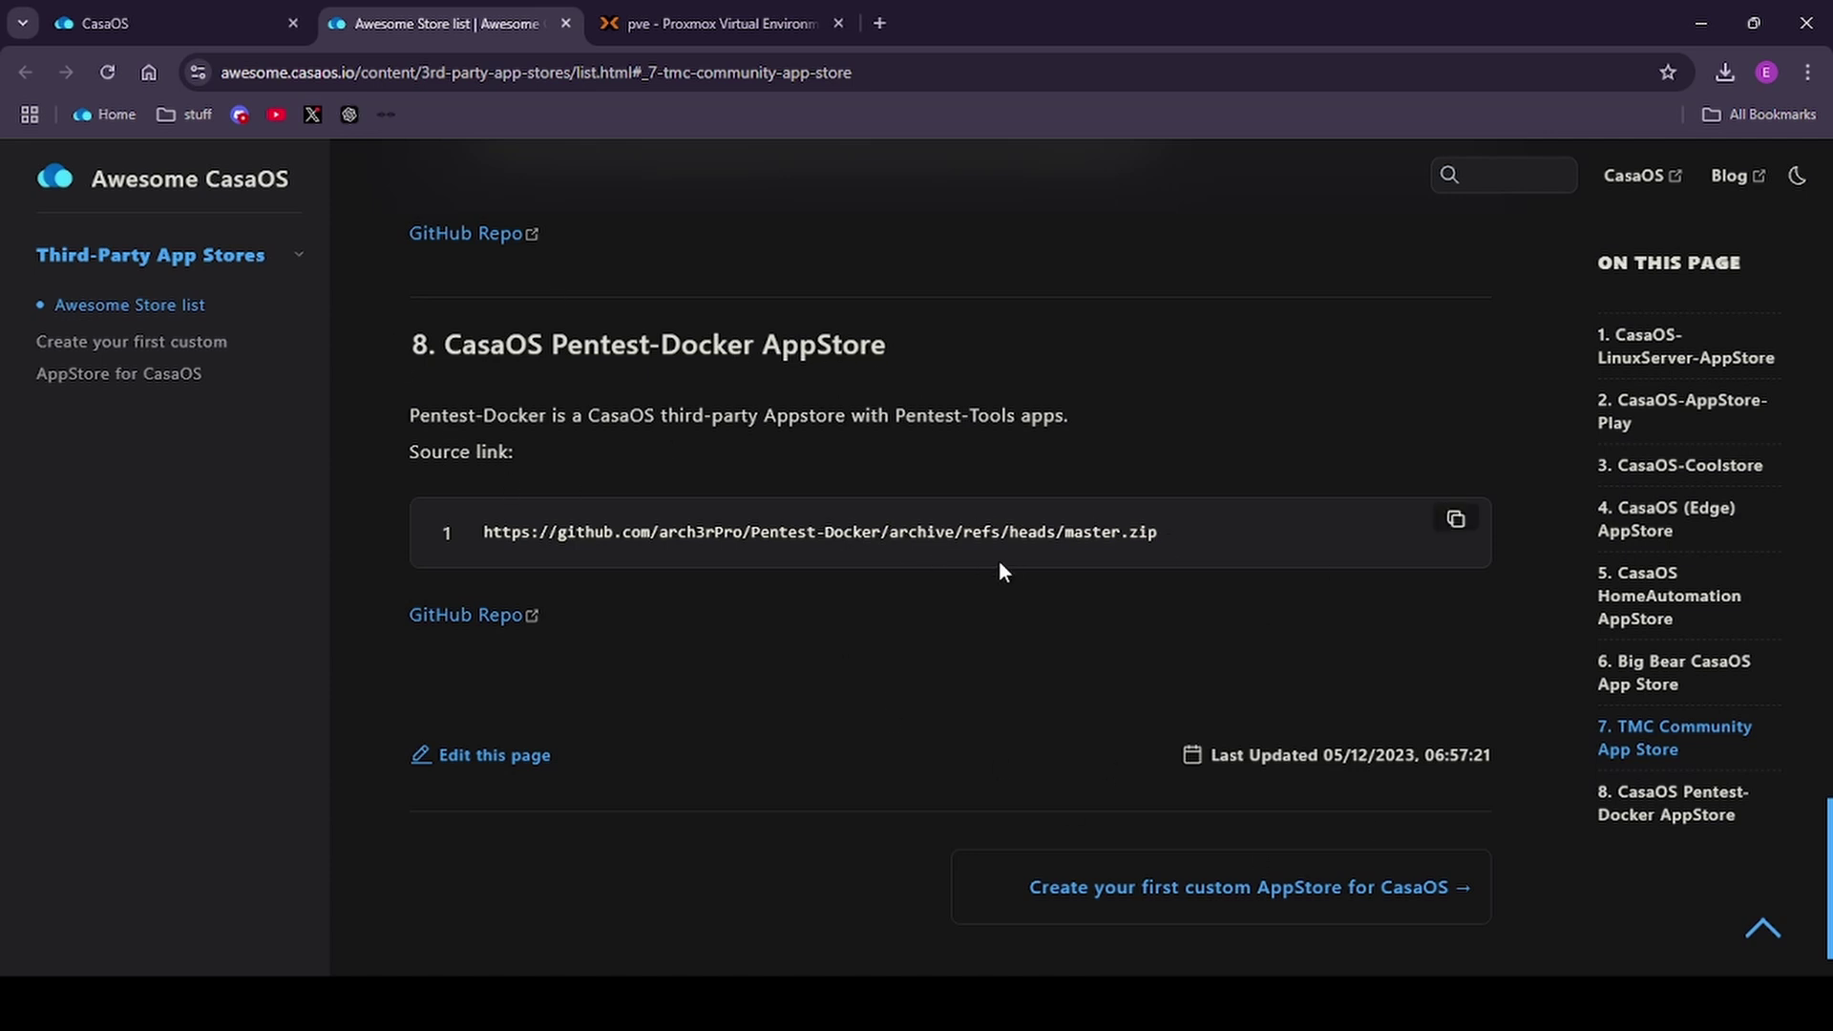
{"action": "scroll", "coordinate": [1001, 572], "scroll_direction": "up", "scroll_amount": 20}
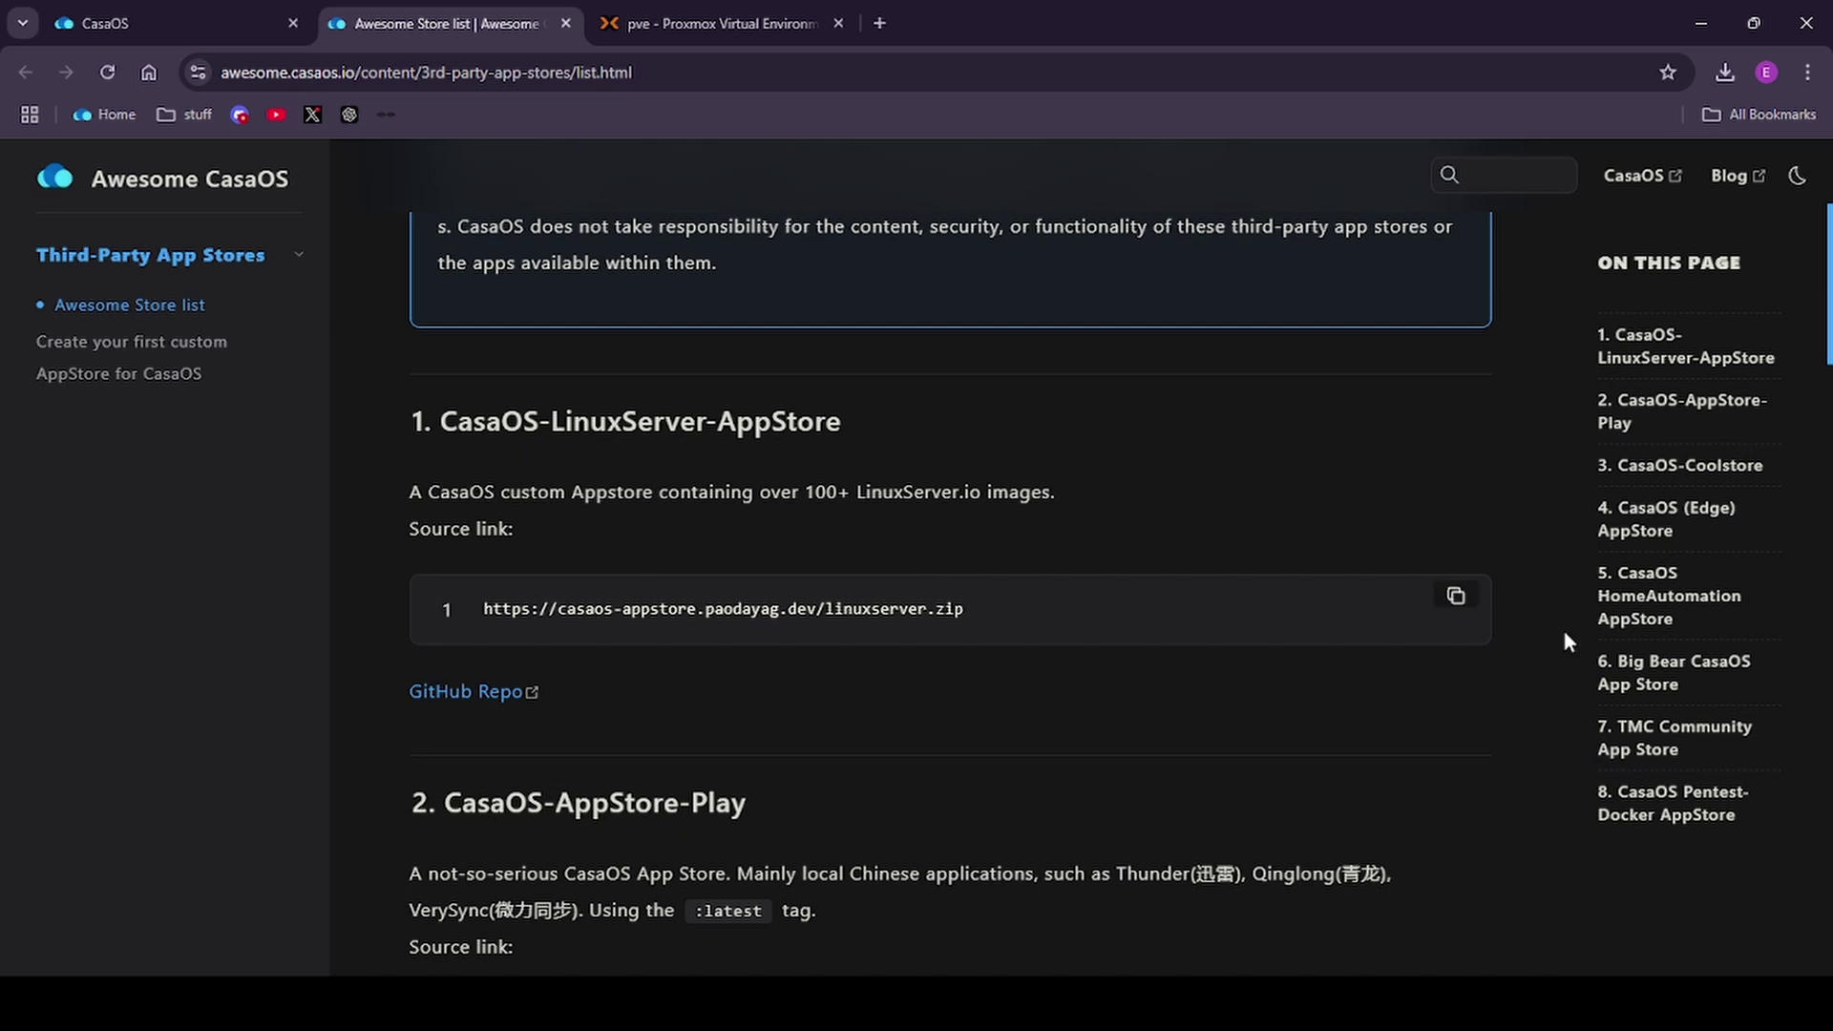
Copy the linuxserver.zip link and paste it into CasaOS's new app-store source field, then add it.
{"action": "left_click", "coordinate": [1455, 596]}
{"action": "left_click", "coordinate": [112, 25]}
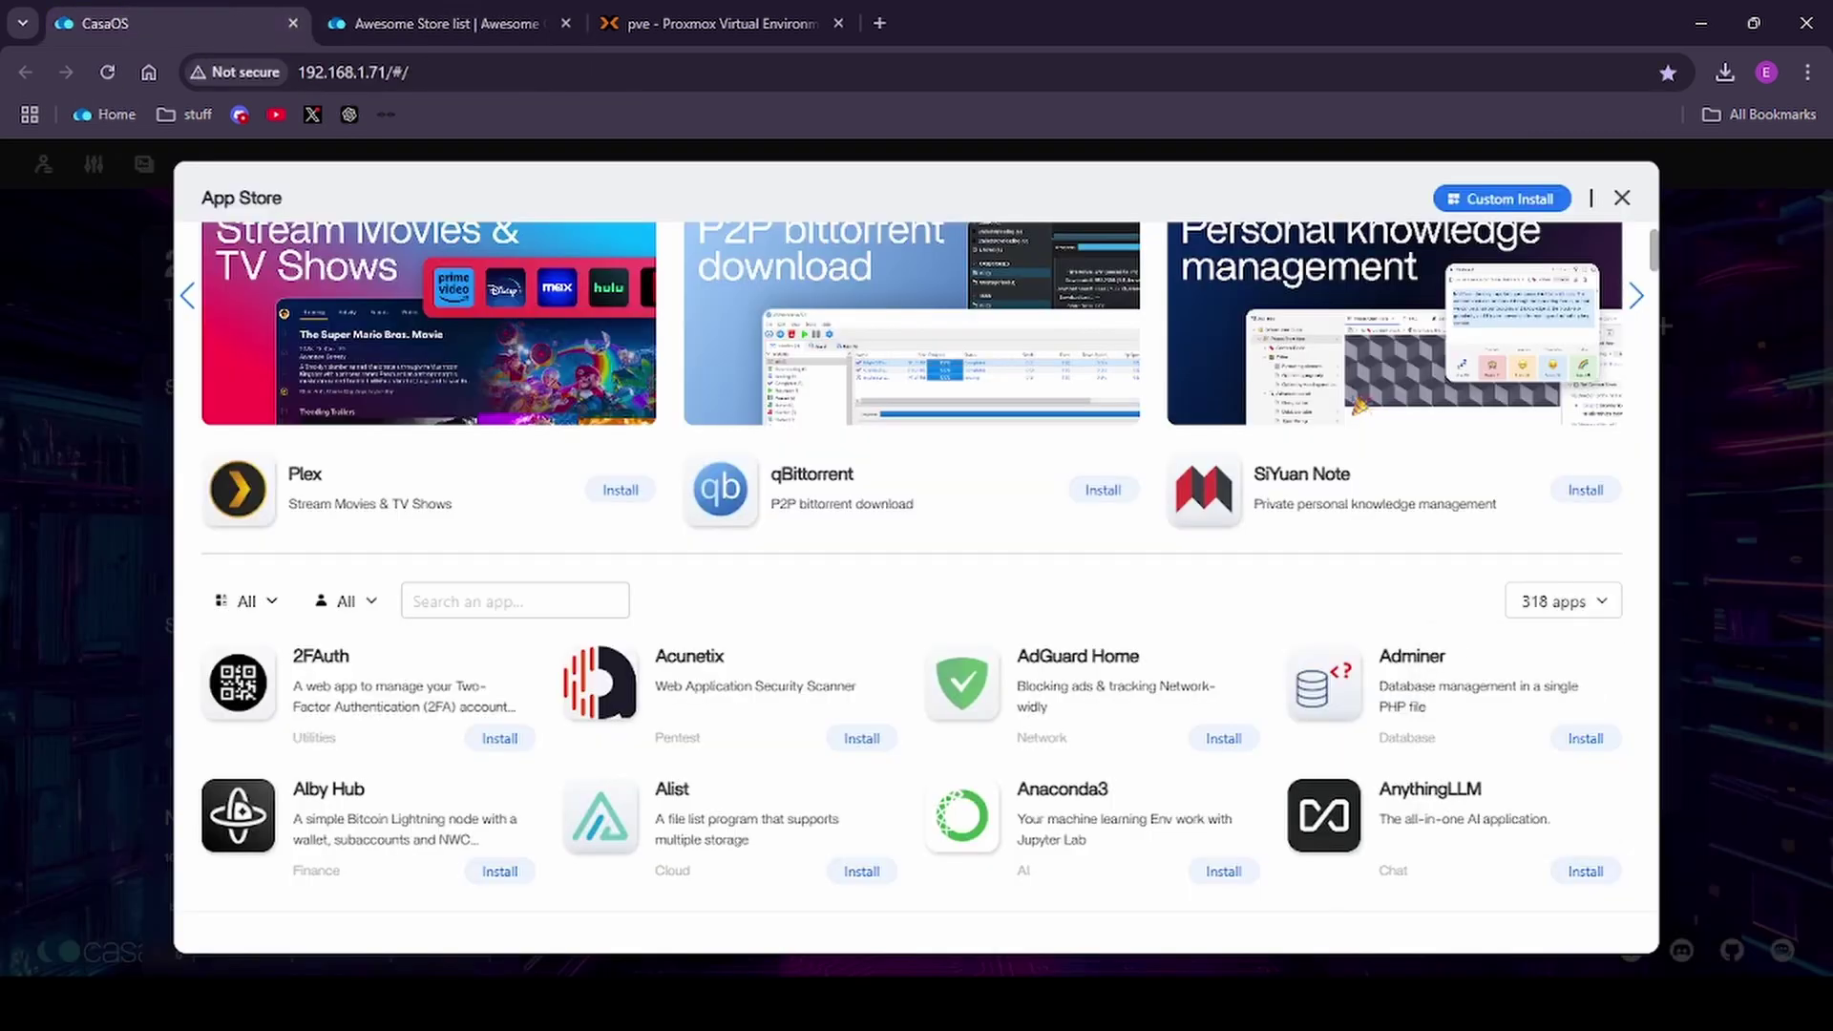
{"action": "left_click", "coordinate": [1599, 604]}
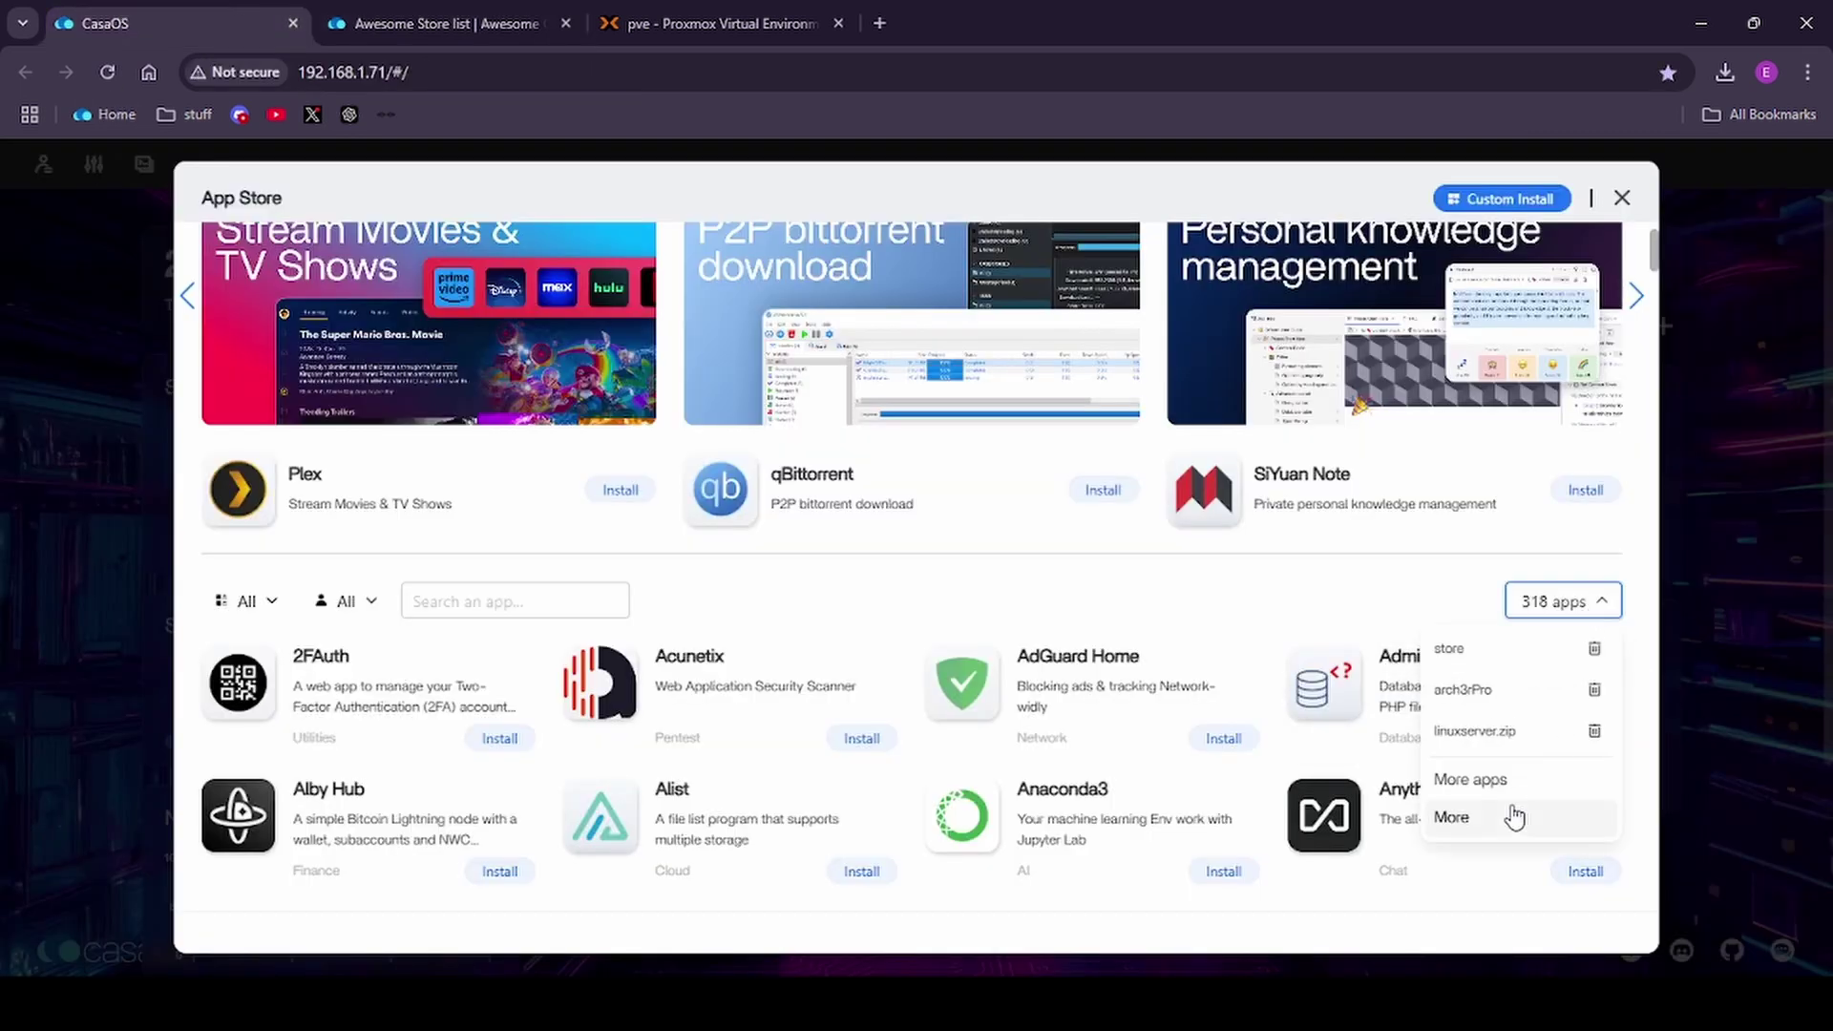
{"action": "left_click", "coordinate": [1481, 789]}
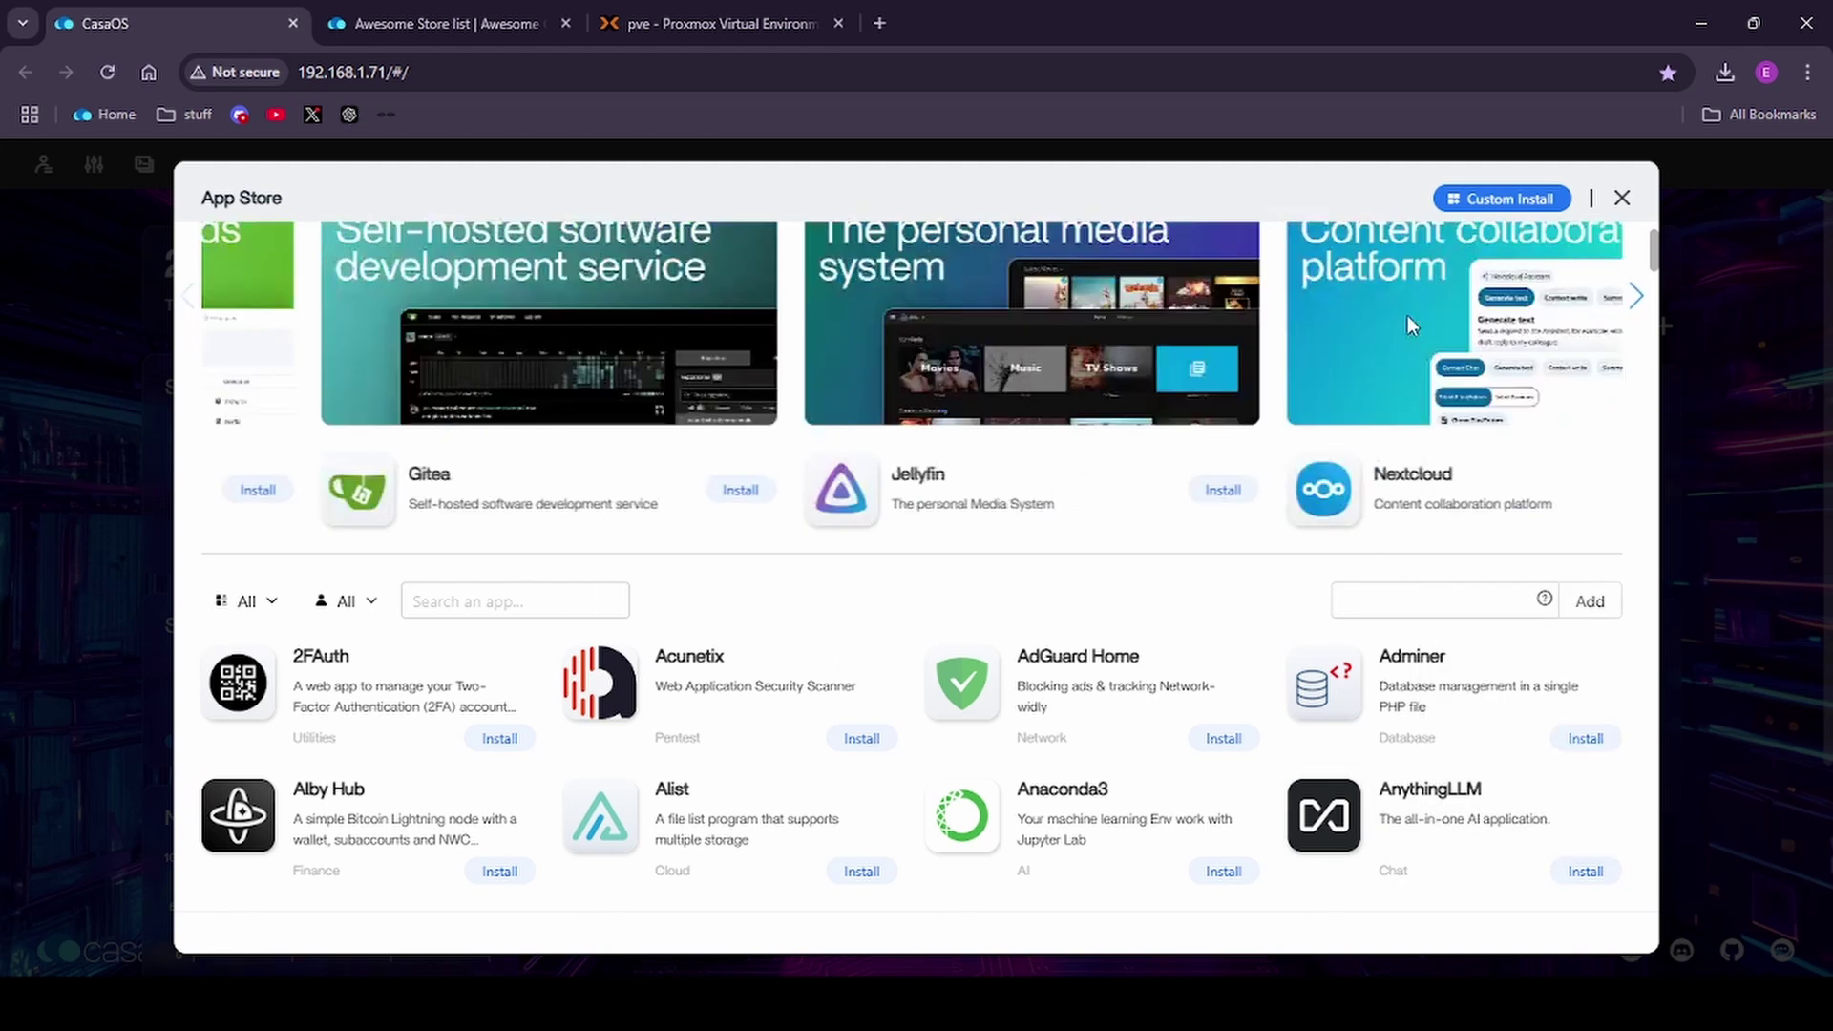
{"action": "key", "text": "ctrl+v"}
{"action": "left_click", "coordinate": [1592, 603]}
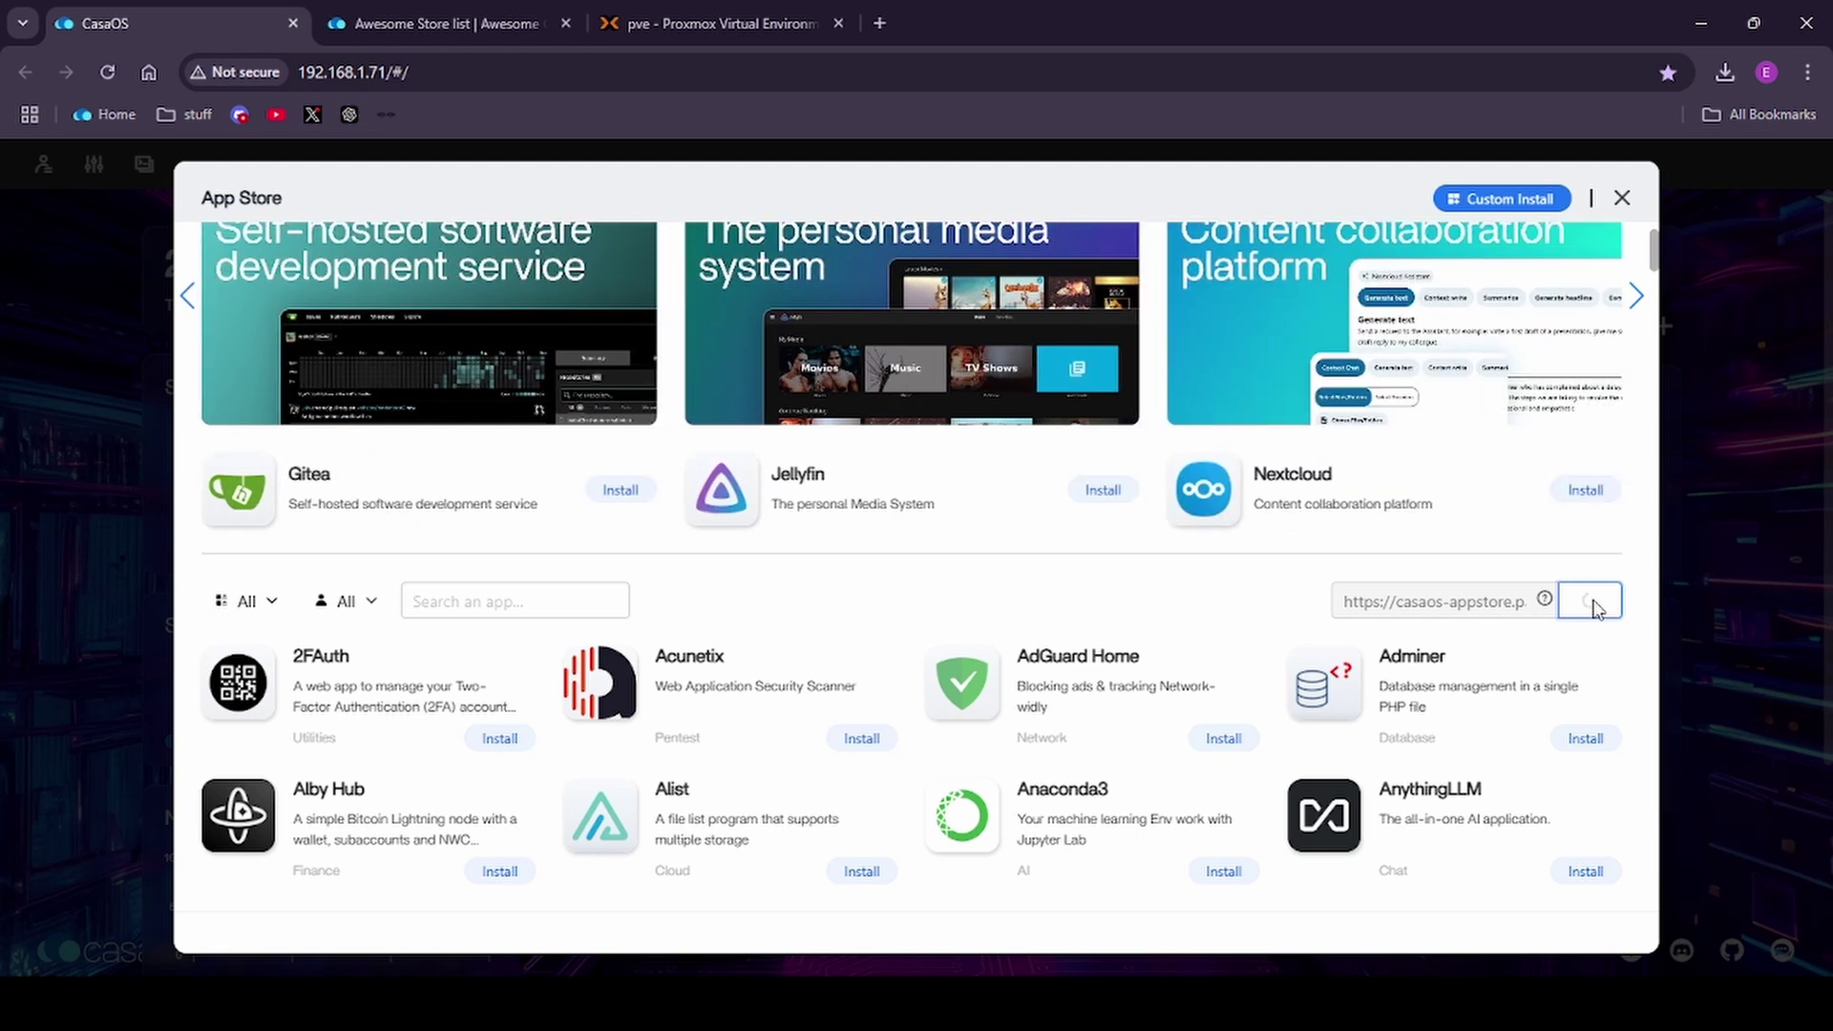